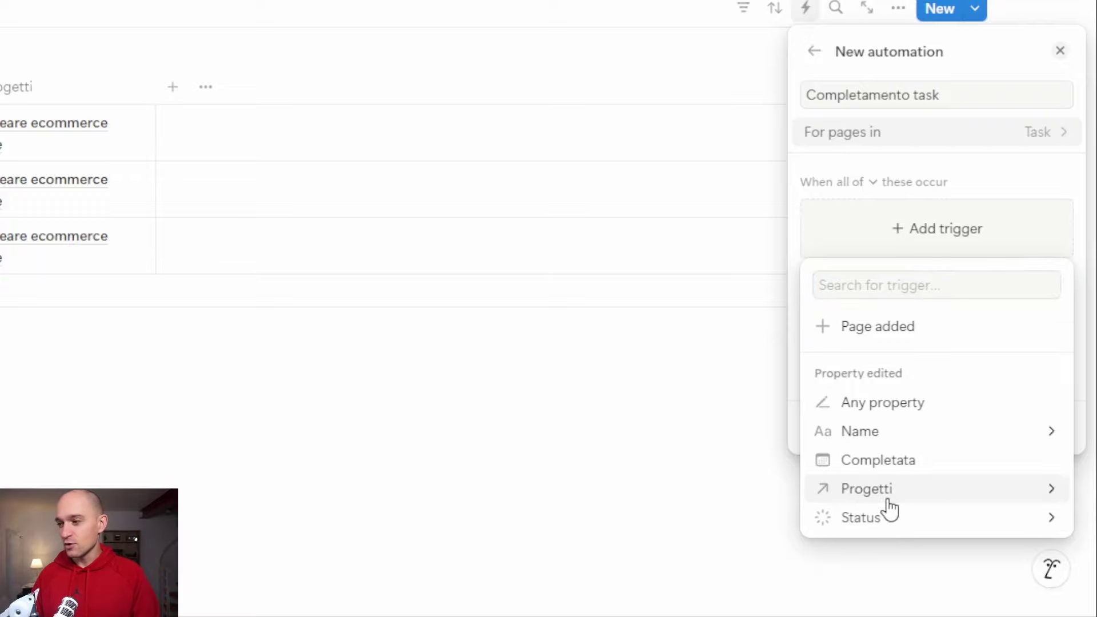
Step: Add a trigger that fires when the Status property is set to the Complete group, with the other options excluded
{"action": "left_click", "coordinate": [889, 519]}
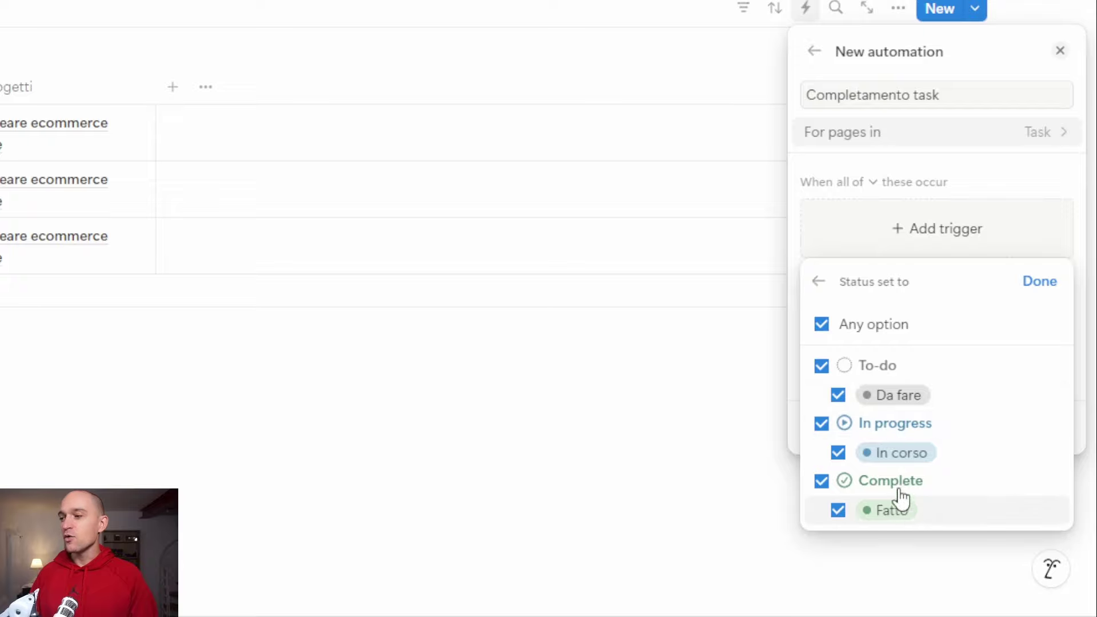
{"action": "left_click", "coordinate": [864, 332]}
{"action": "left_click", "coordinate": [864, 333]}
{"action": "left_click", "coordinate": [863, 333]}
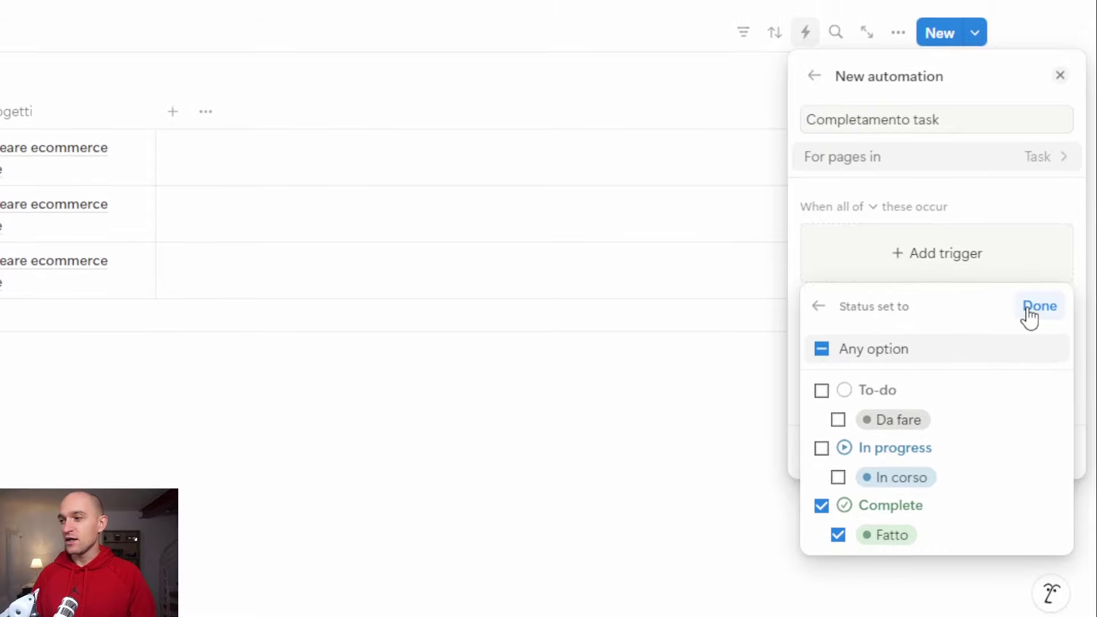
{"action": "left_click", "coordinate": [1032, 282]}
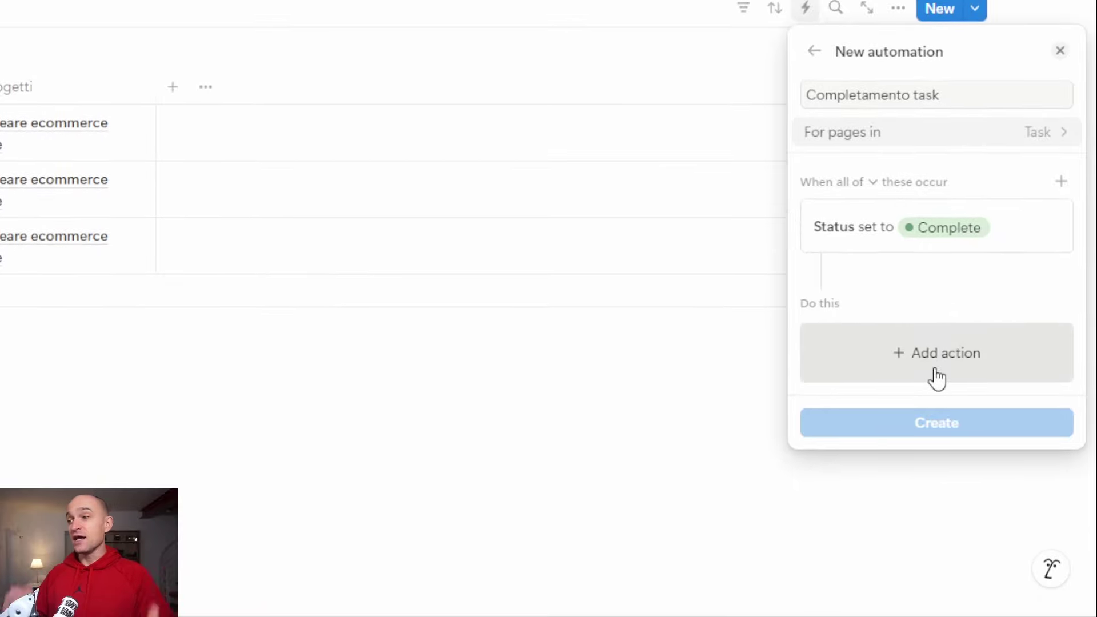
Step: Try an action that adds a page to a database, and delete it from the automation
{"action": "left_click", "coordinate": [936, 377]}
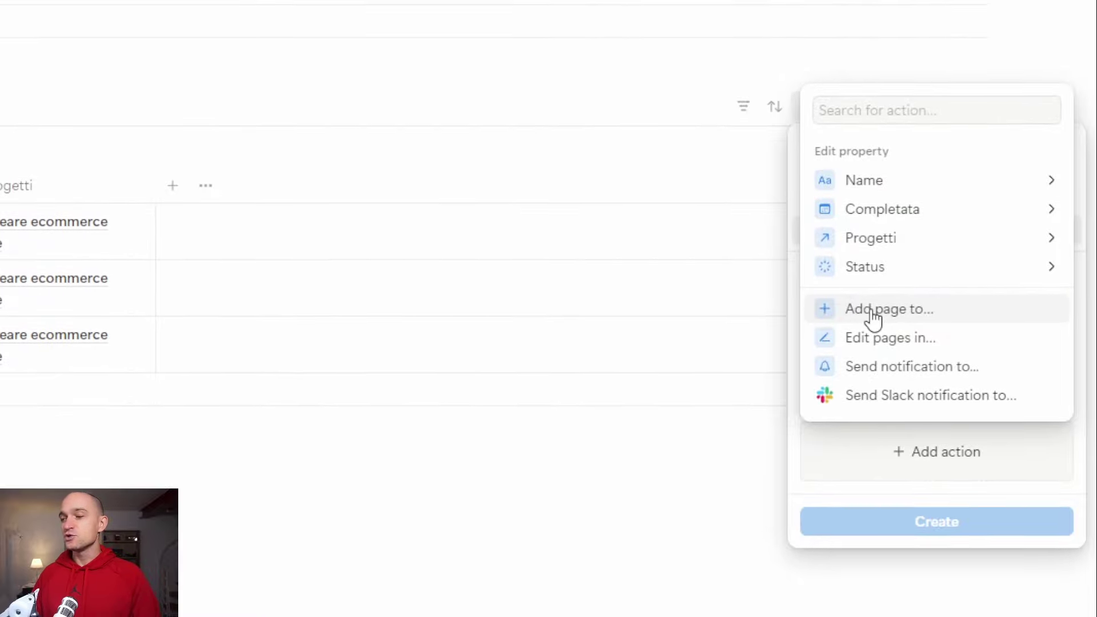
{"action": "left_click", "coordinate": [873, 316]}
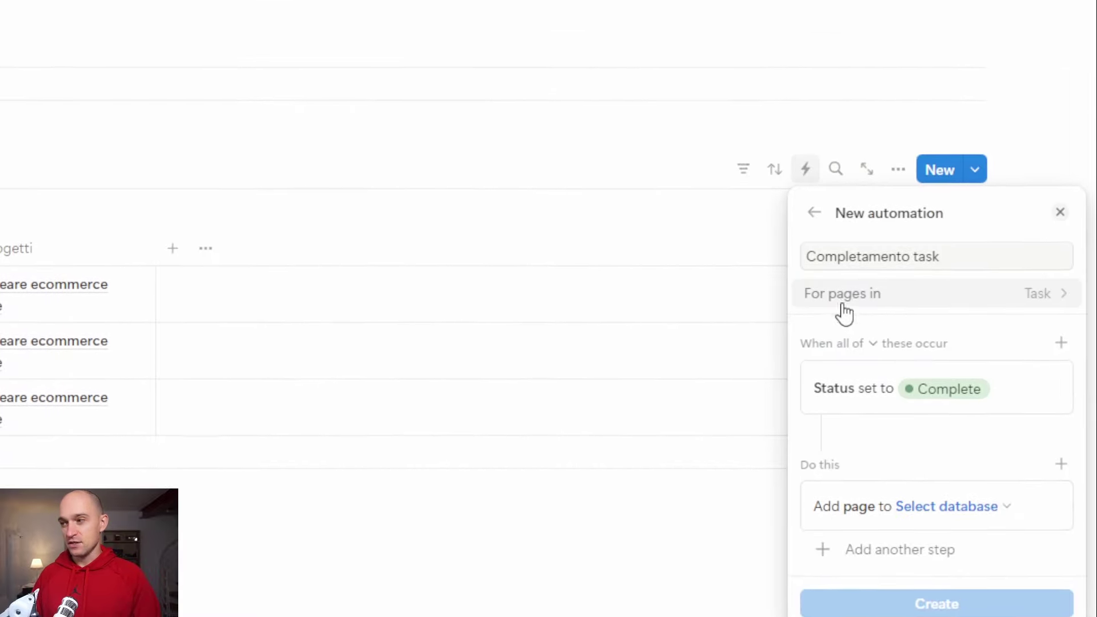
{"action": "left_click", "coordinate": [818, 289]}
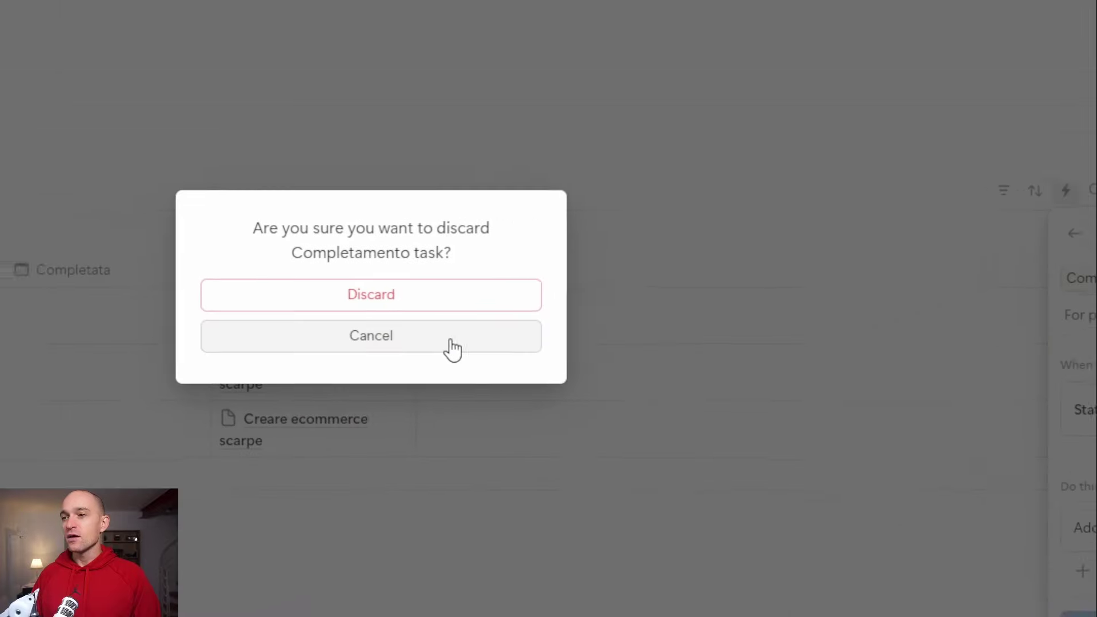
{"action": "left_click", "coordinate": [451, 348]}
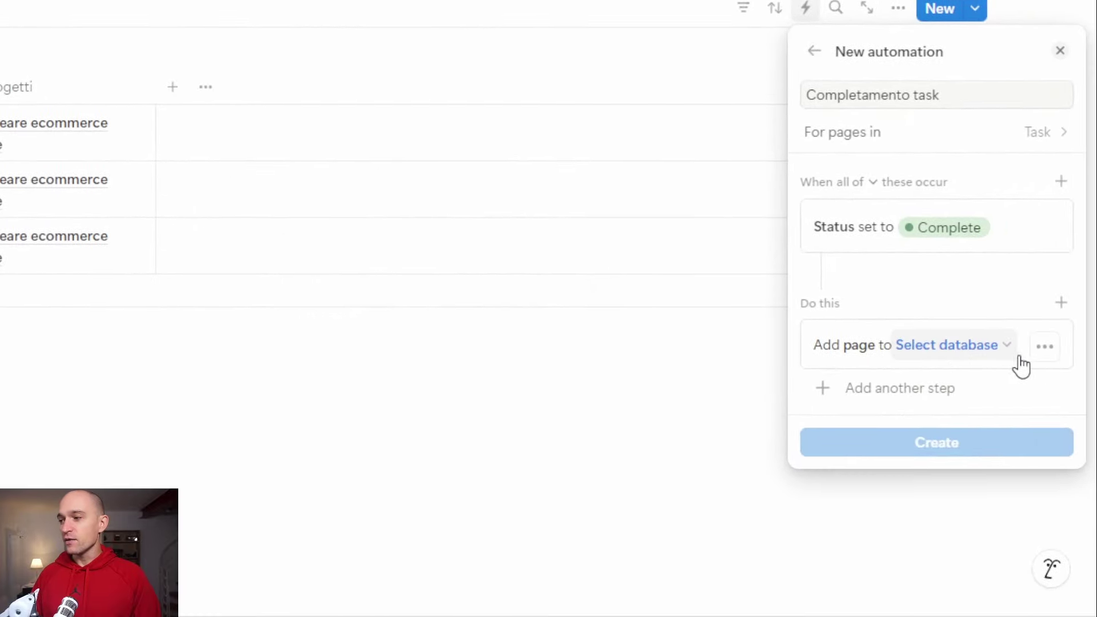
{"action": "left_click", "coordinate": [1045, 347]}
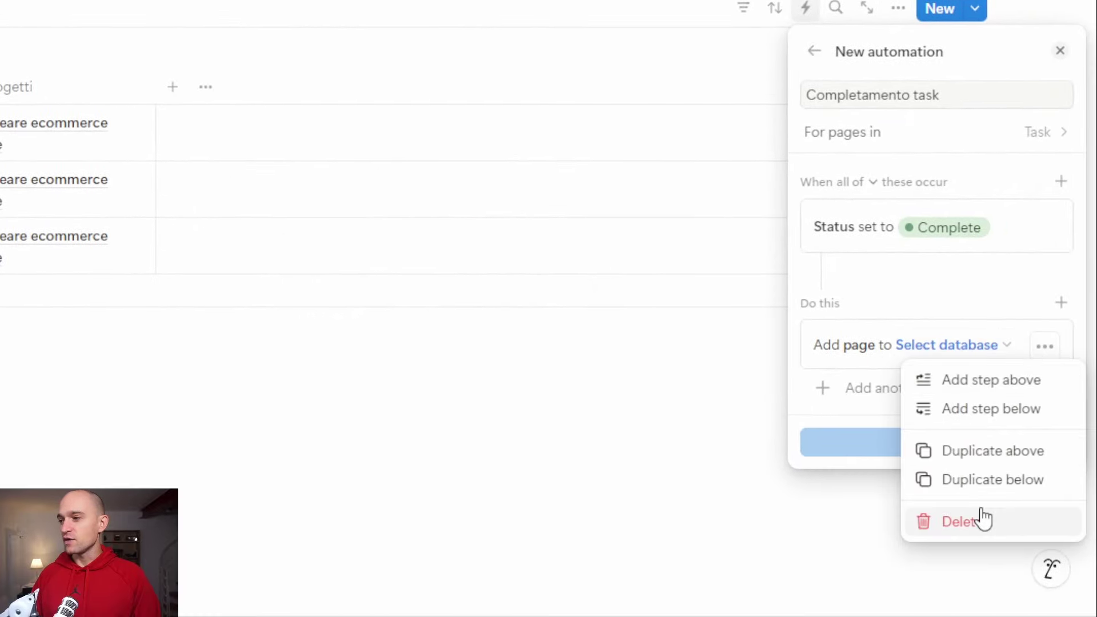
{"action": "left_click", "coordinate": [981, 527]}
Step: Try a send-notification action, look at its recipient types, and delete it from the automation
{"action": "left_click", "coordinate": [899, 373]}
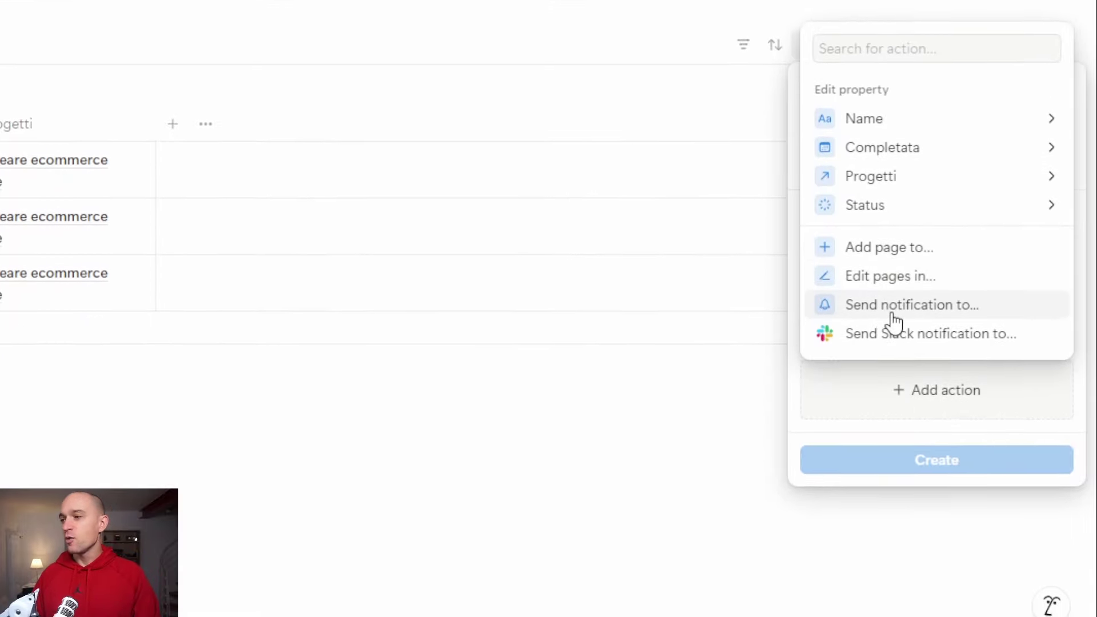
{"action": "left_click", "coordinate": [889, 330]}
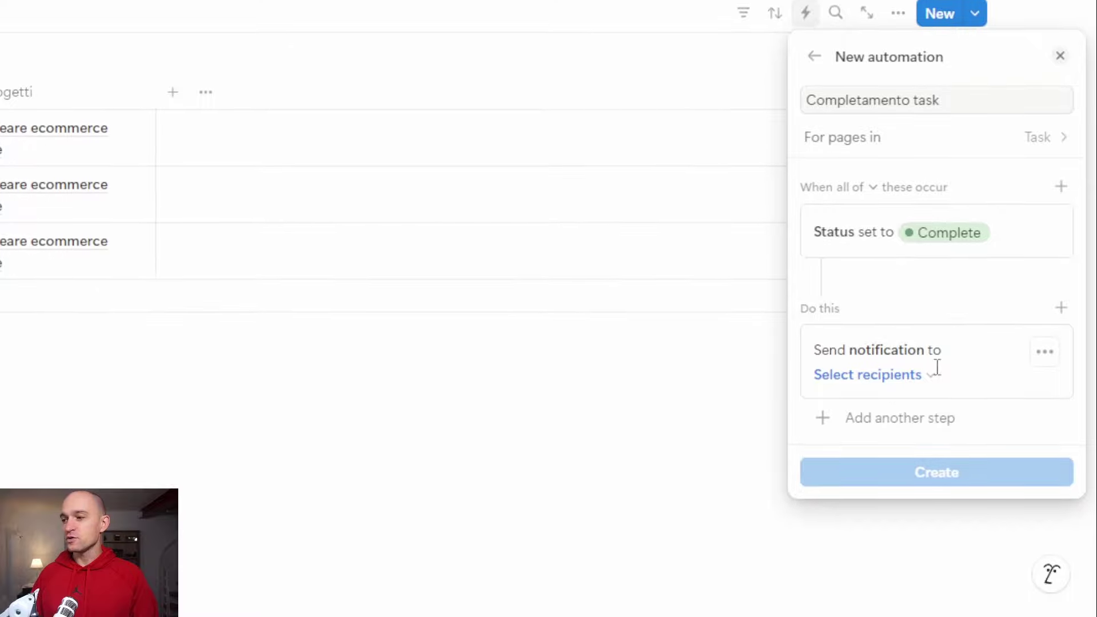
{"action": "left_click", "coordinate": [891, 414]}
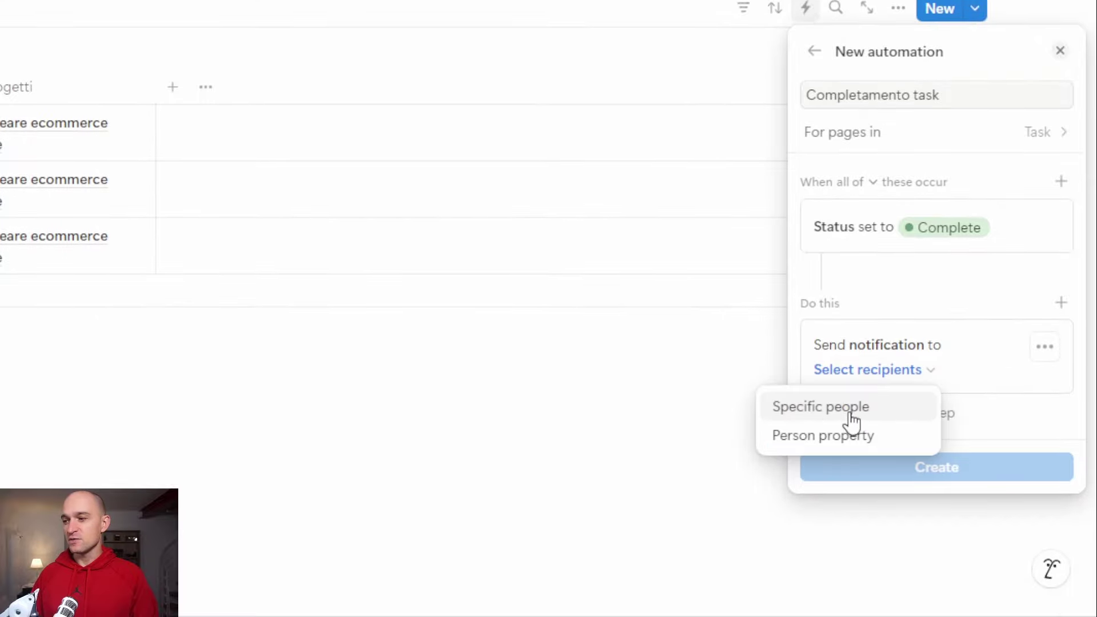
{"action": "left_click", "coordinate": [1046, 349]}
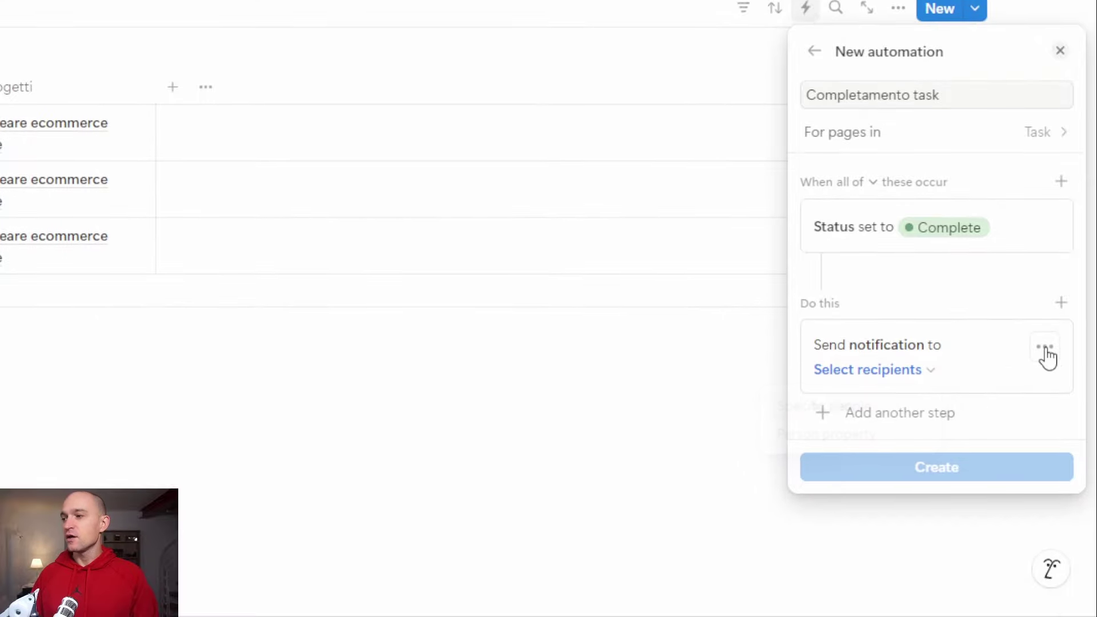
{"action": "left_click", "coordinate": [1045, 349]}
{"action": "left_click", "coordinate": [1003, 456]}
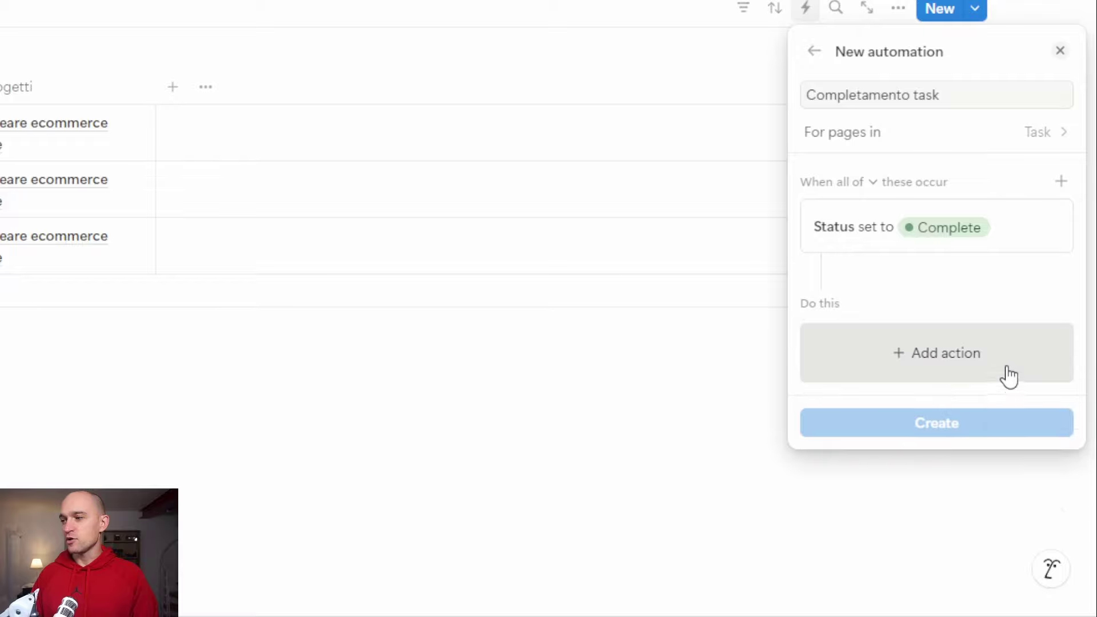
Step: Examine which values an automation action can set for the Name and Completata properties
{"action": "left_click", "coordinate": [960, 366]}
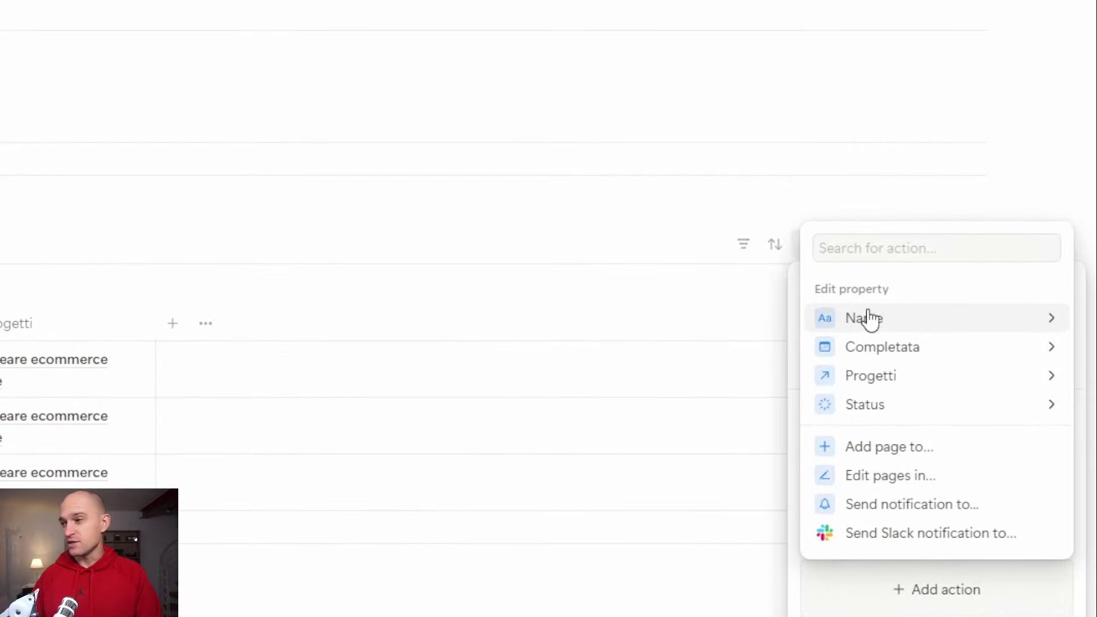
{"action": "left_click", "coordinate": [887, 318]}
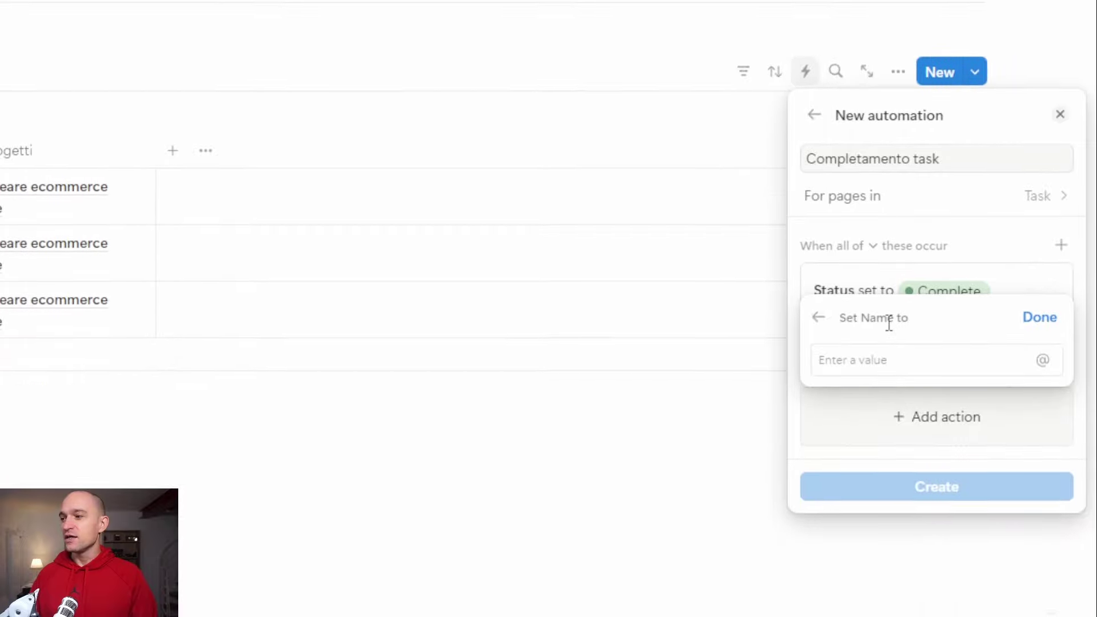
{"action": "left_click", "coordinate": [821, 318]}
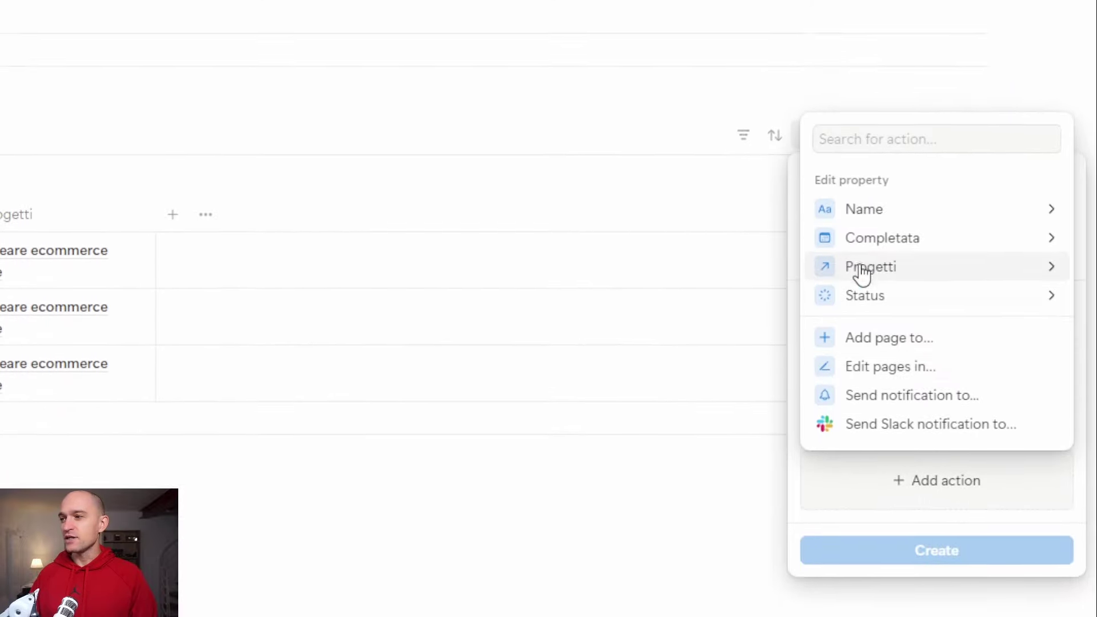
{"action": "left_click", "coordinate": [863, 239]}
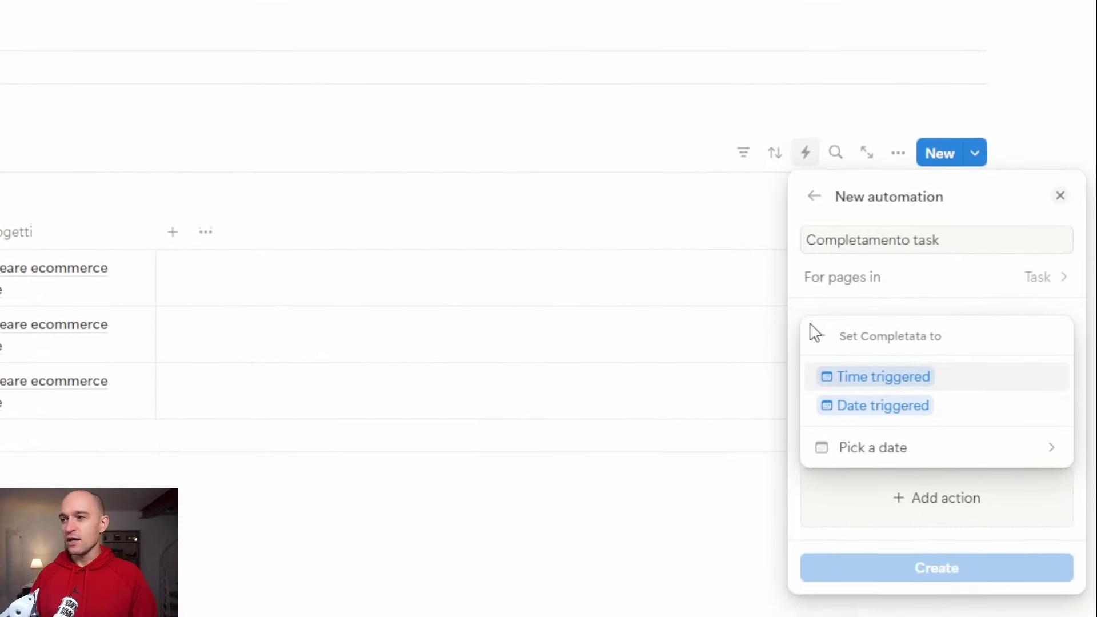
{"action": "left_click", "coordinate": [817, 335]}
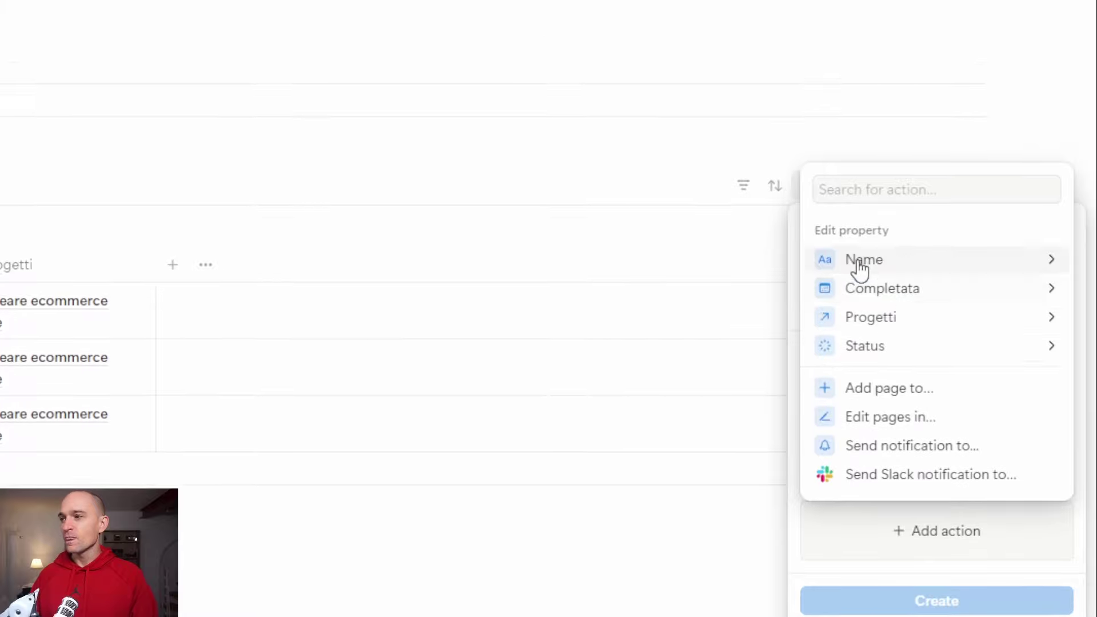
{"action": "left_click", "coordinate": [872, 578]}
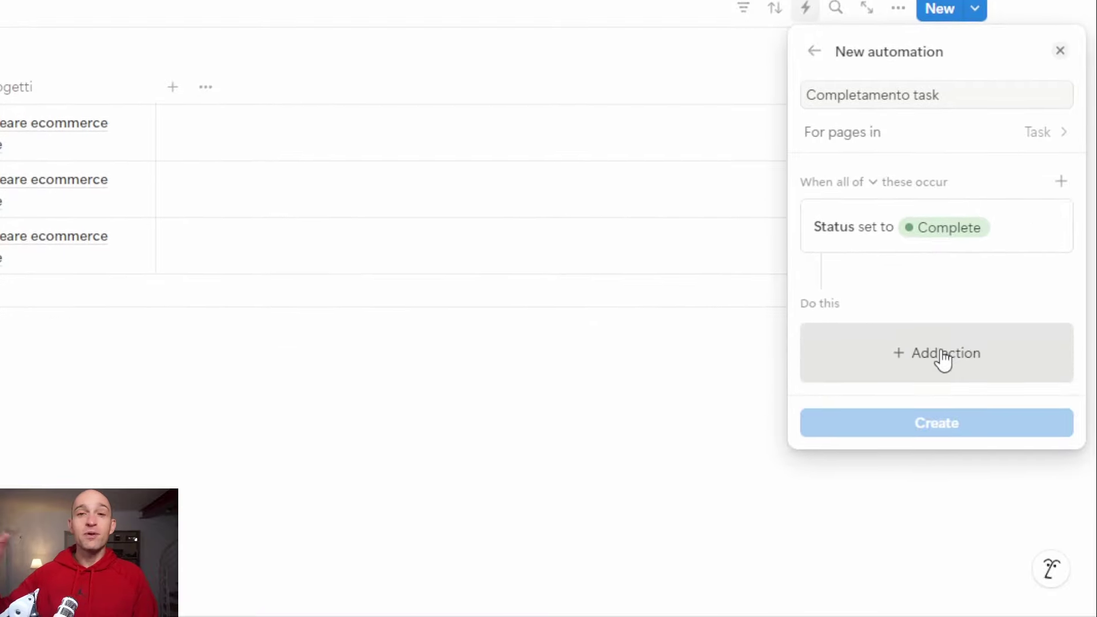
Step: Add an action that sets Completata to Date triggered, and create the automation
{"action": "left_click", "coordinate": [944, 360]}
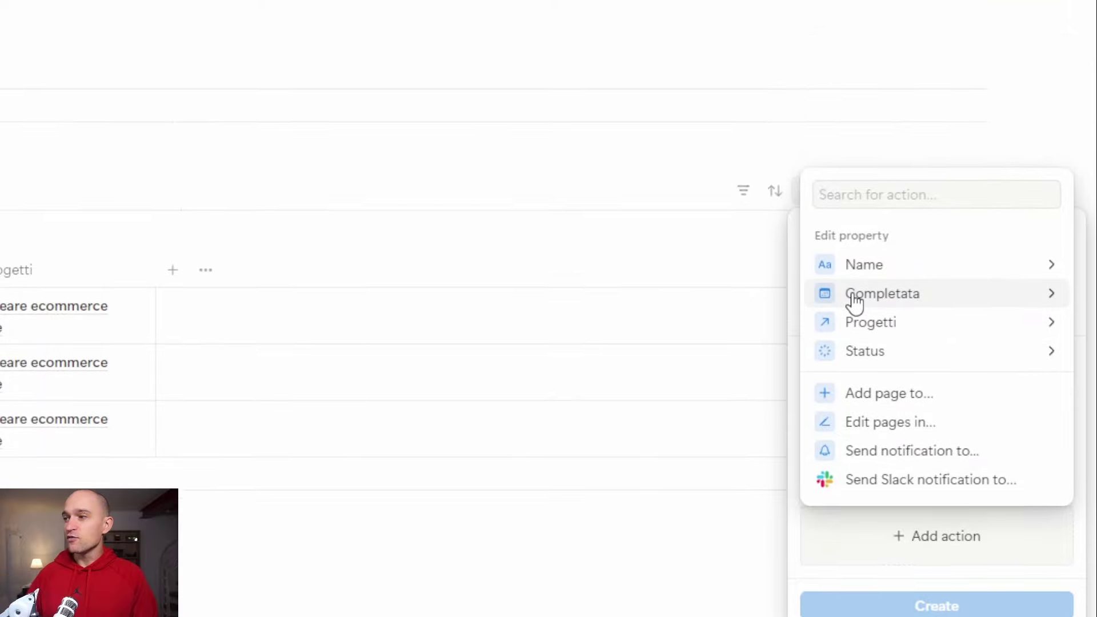
{"action": "left_click", "coordinate": [855, 298]}
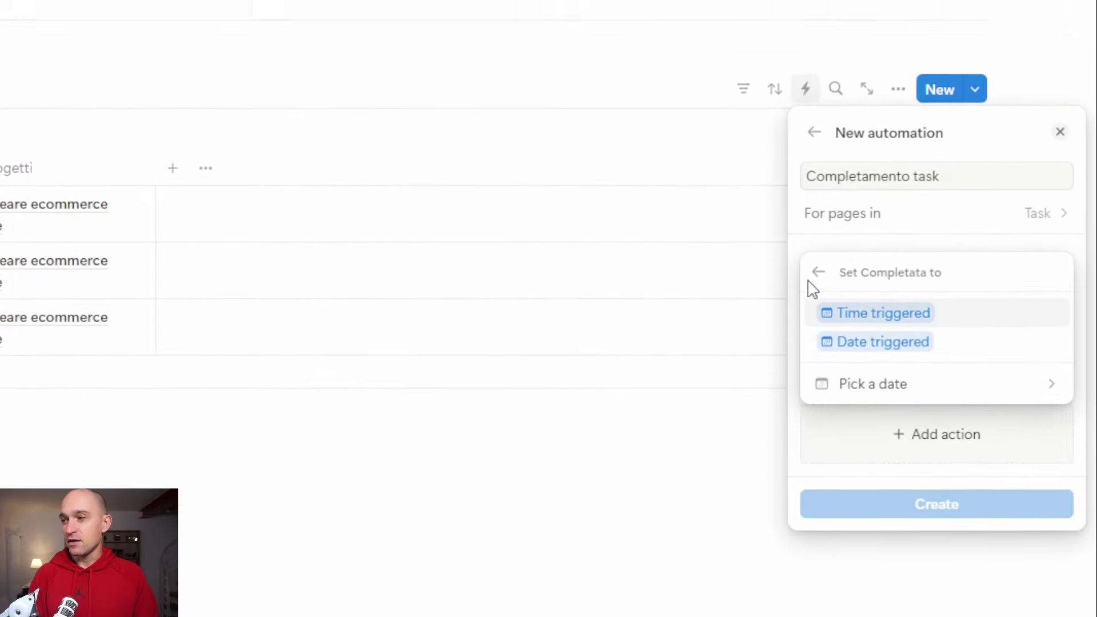
{"action": "left_click", "coordinate": [817, 272]}
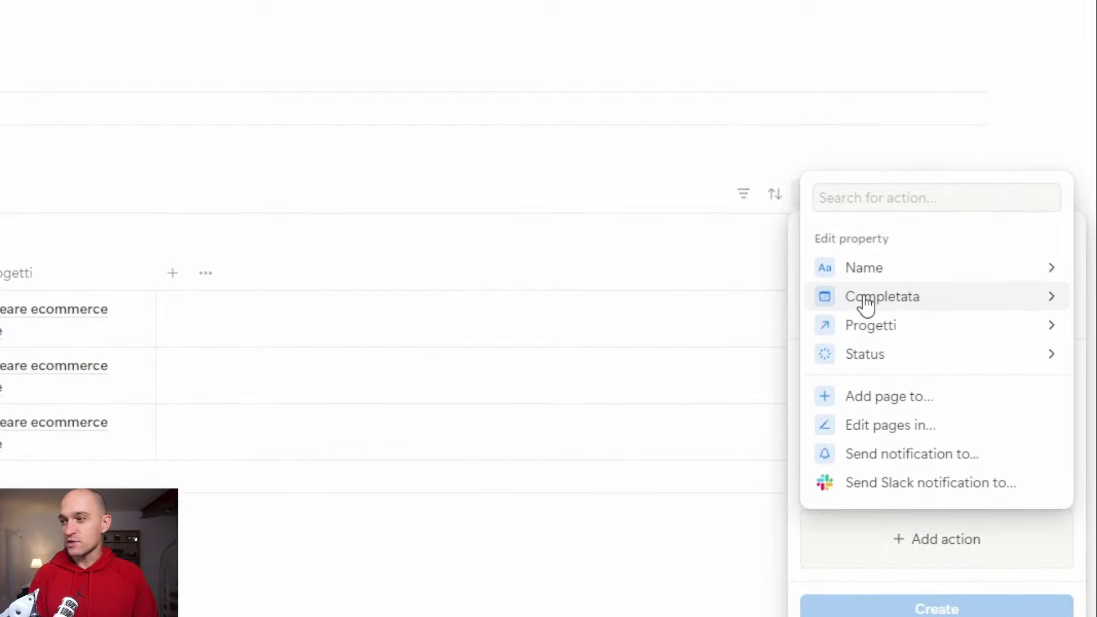
{"action": "left_click", "coordinate": [867, 302]}
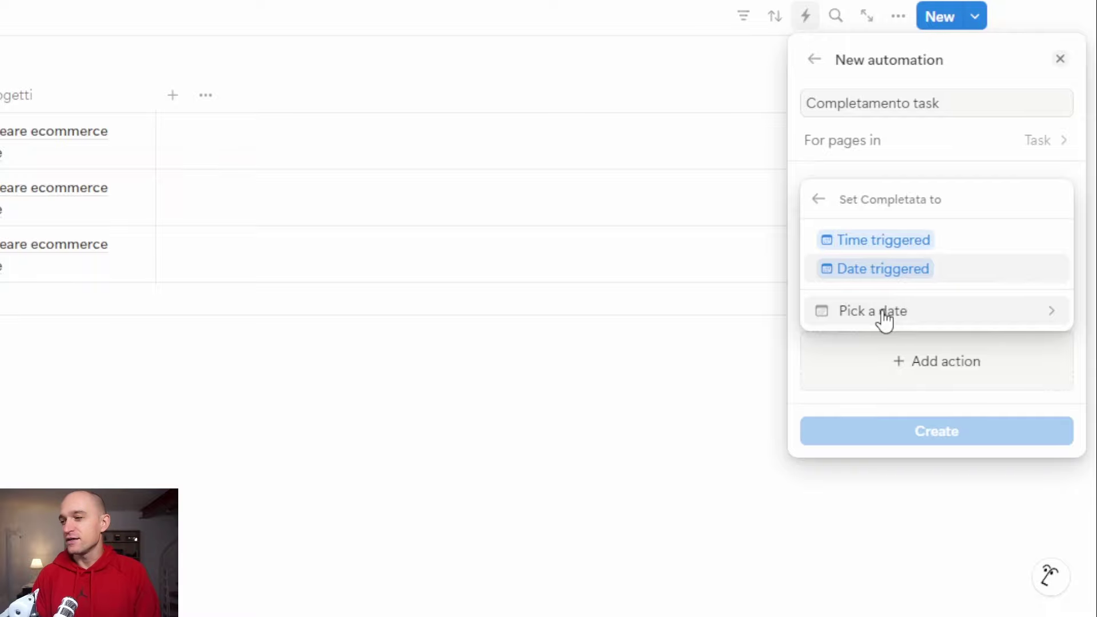
{"action": "left_click", "coordinate": [885, 319]}
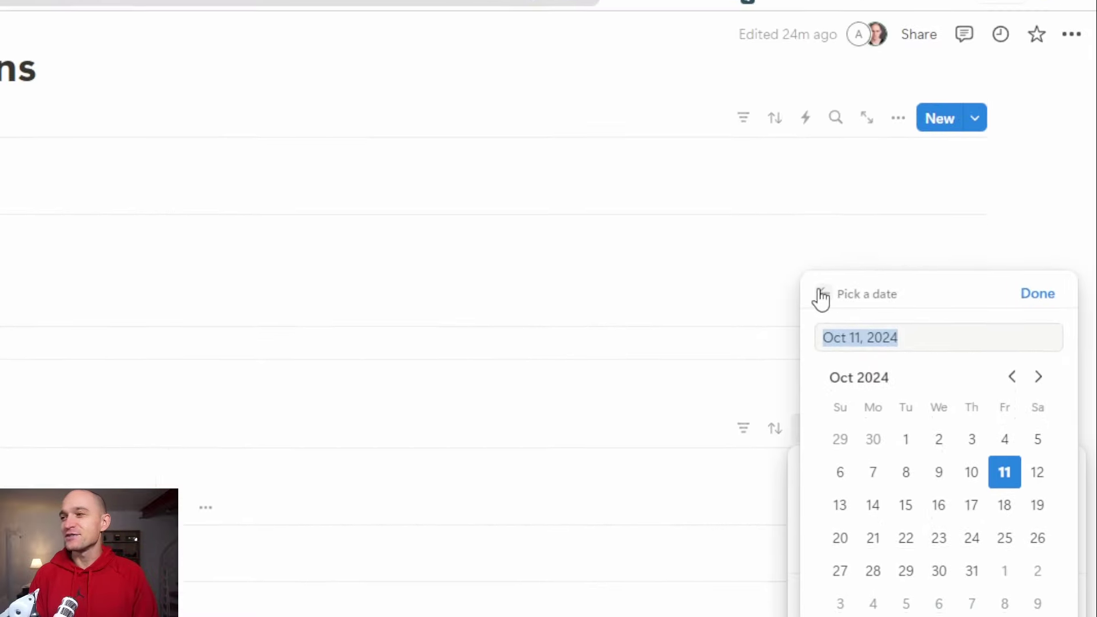
{"action": "left_click", "coordinate": [821, 296]}
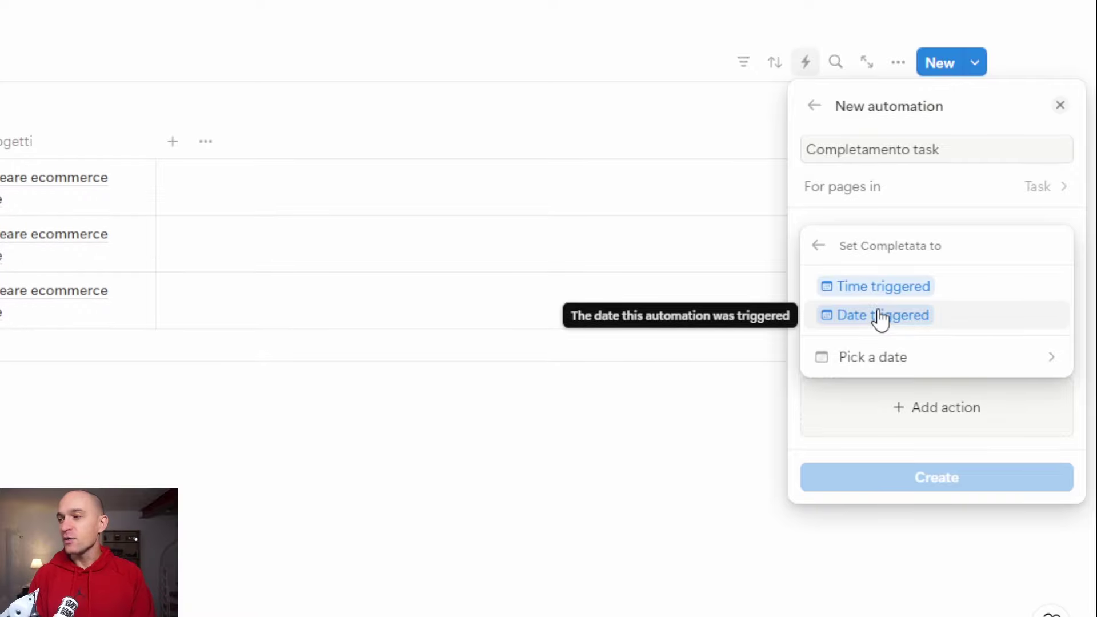
{"action": "left_click", "coordinate": [879, 313]}
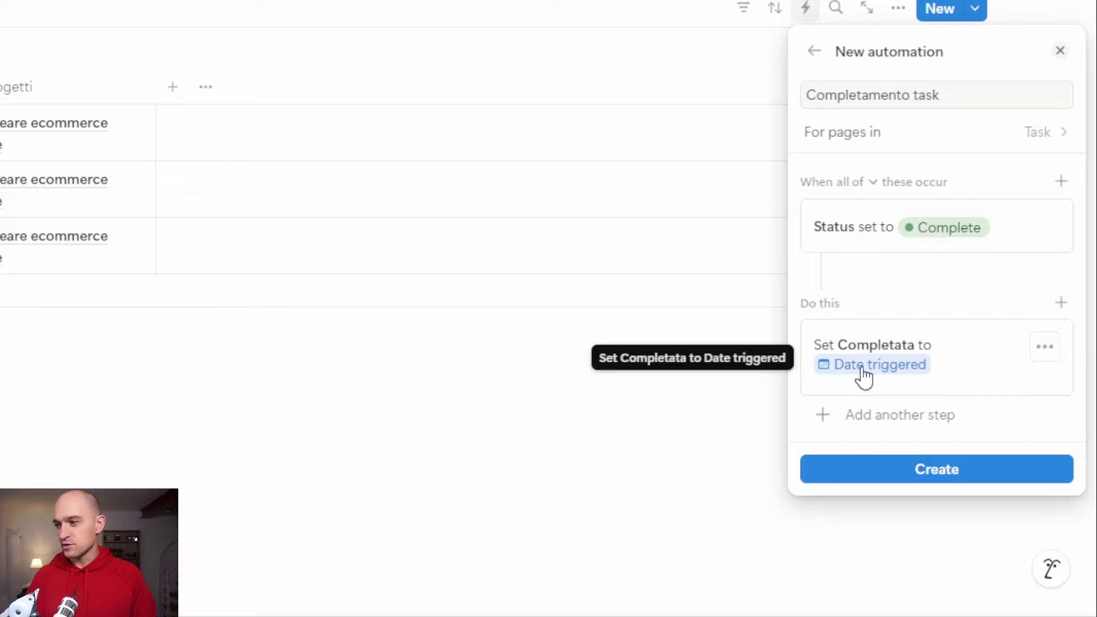
{"action": "left_click", "coordinate": [897, 477]}
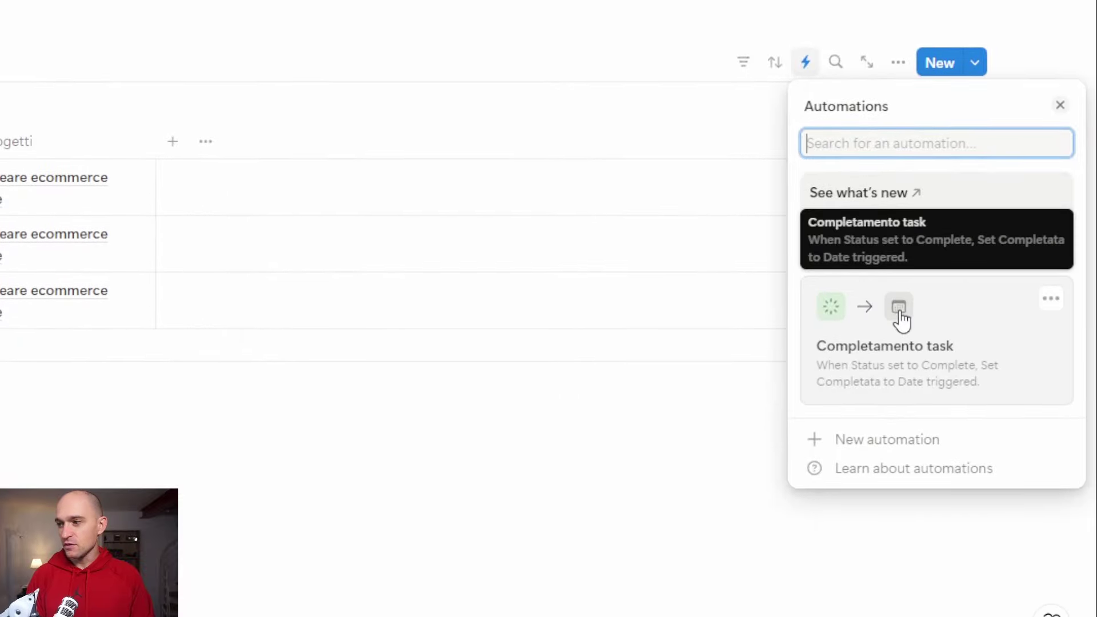
Step: Set the status of the Creare home page task to Fatto to test the automation
{"action": "left_click", "coordinate": [551, 451]}
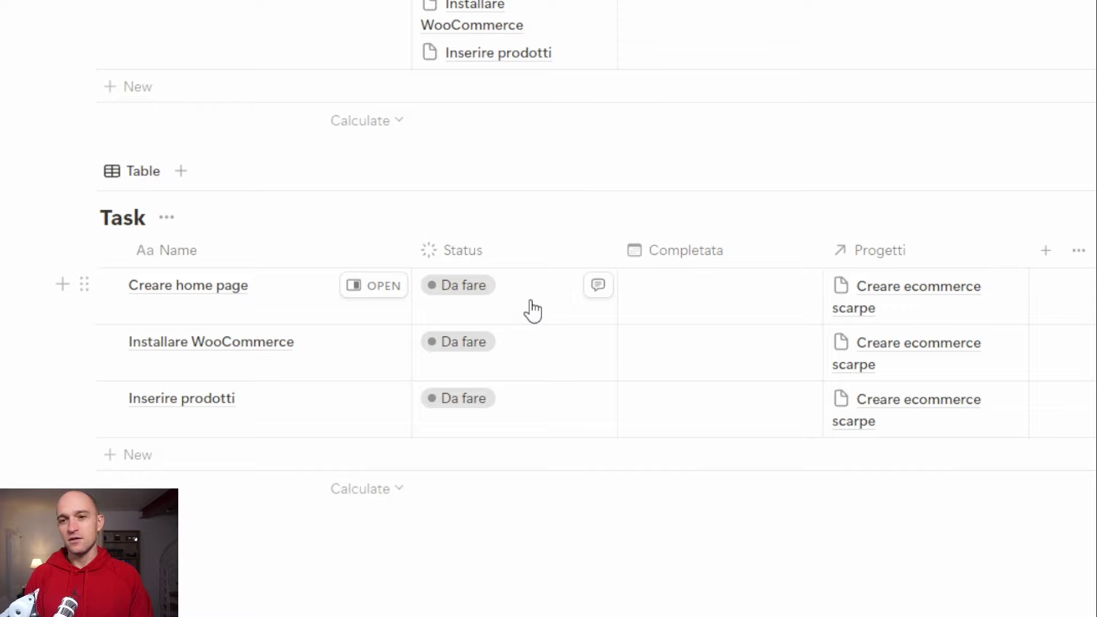
{"action": "left_click", "coordinate": [533, 303]}
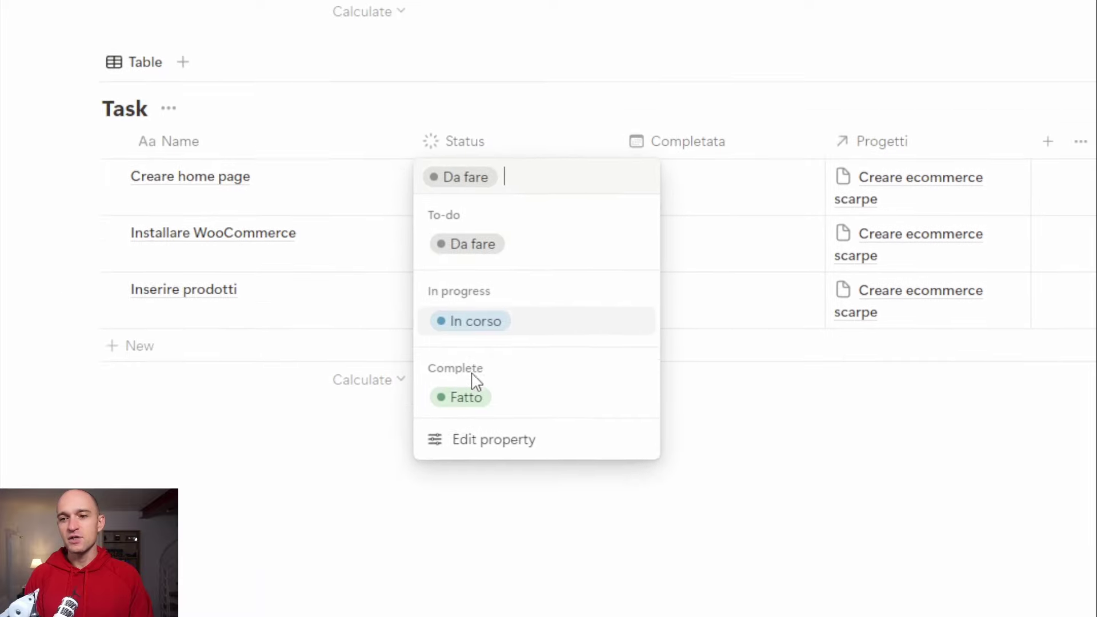
{"action": "left_click", "coordinate": [466, 507]}
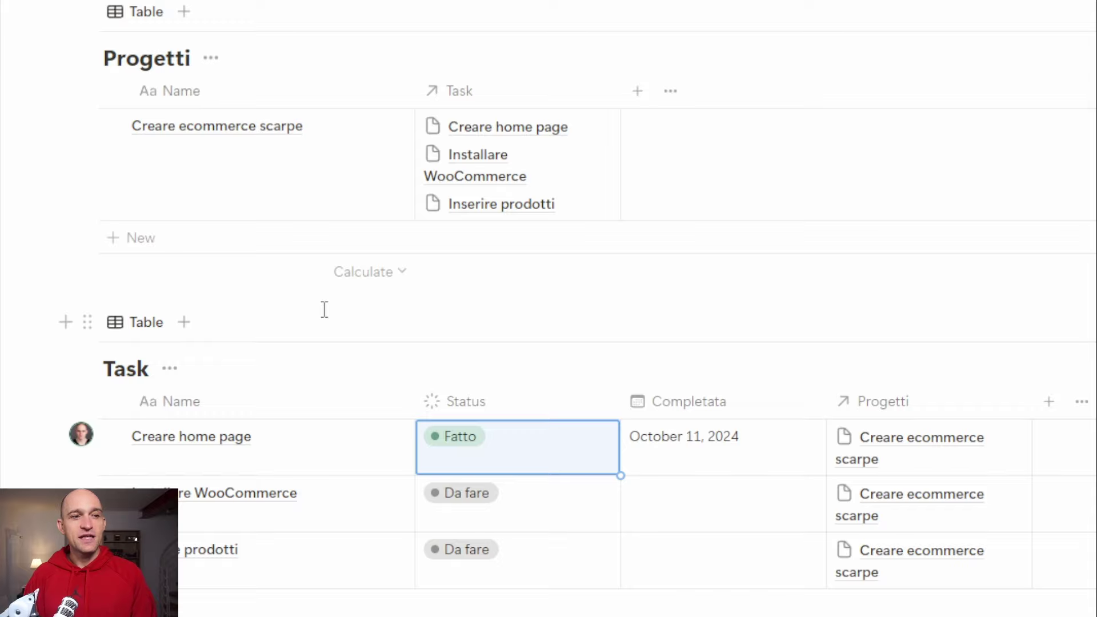
Step: Add a Revisionare option to the Status property's In progress group and place it below In corso
{"action": "scroll", "coordinate": [324, 310], "scroll_direction": "down", "scroll_amount": 1}
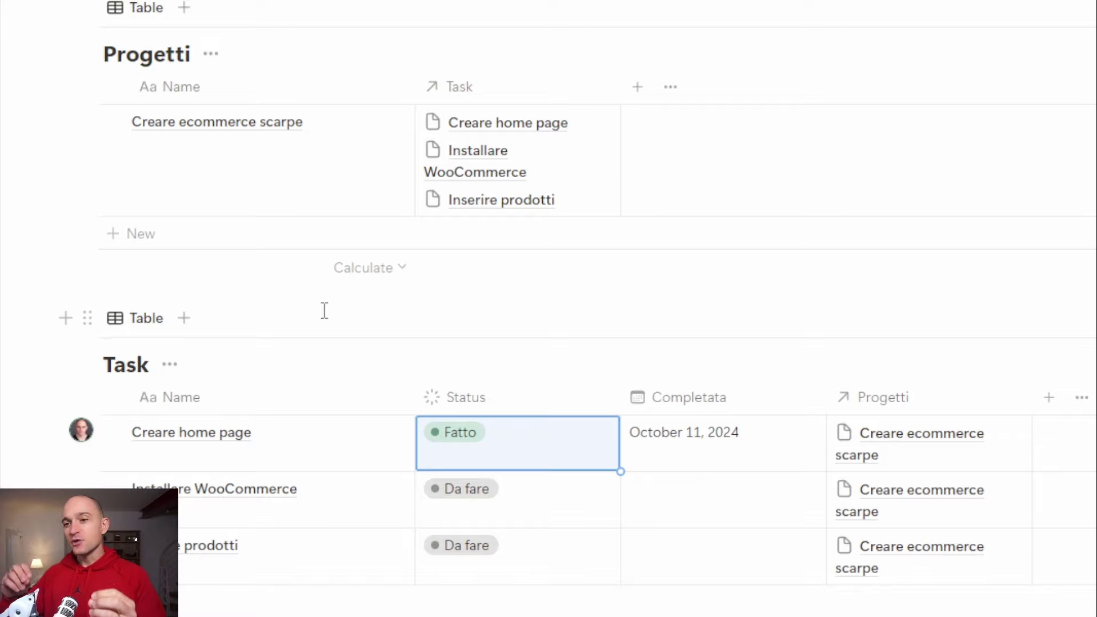
{"action": "scroll", "coordinate": [325, 310], "scroll_direction": "down", "scroll_amount": 1}
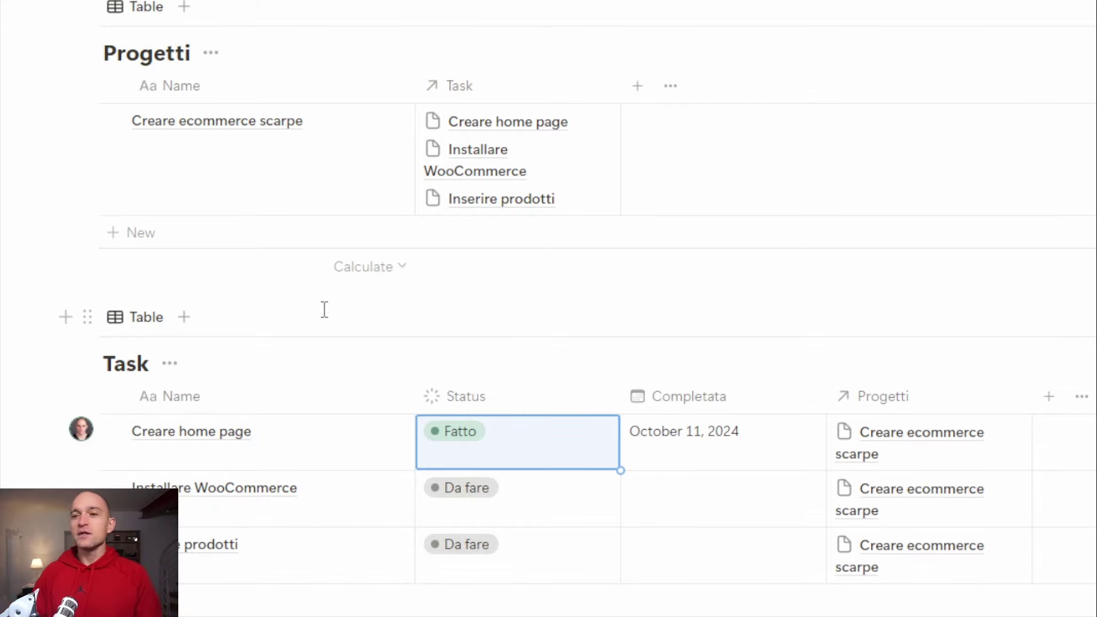
{"action": "scroll", "coordinate": [324, 310], "scroll_direction": "down", "scroll_amount": 3}
{"action": "left_click", "coordinate": [487, 252]}
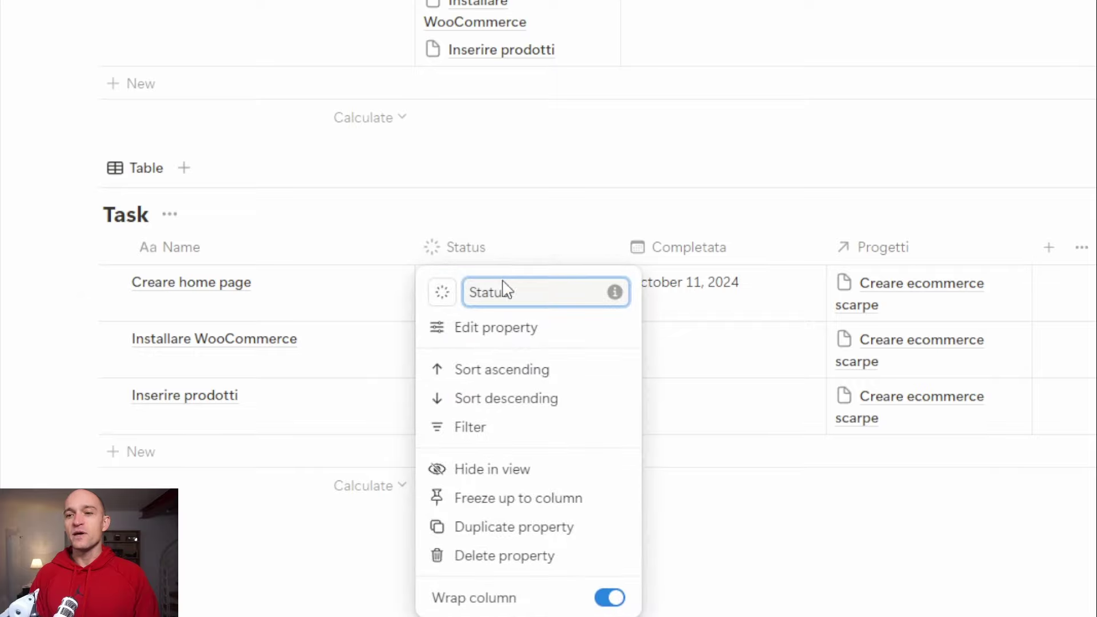
{"action": "left_click", "coordinate": [514, 330]}
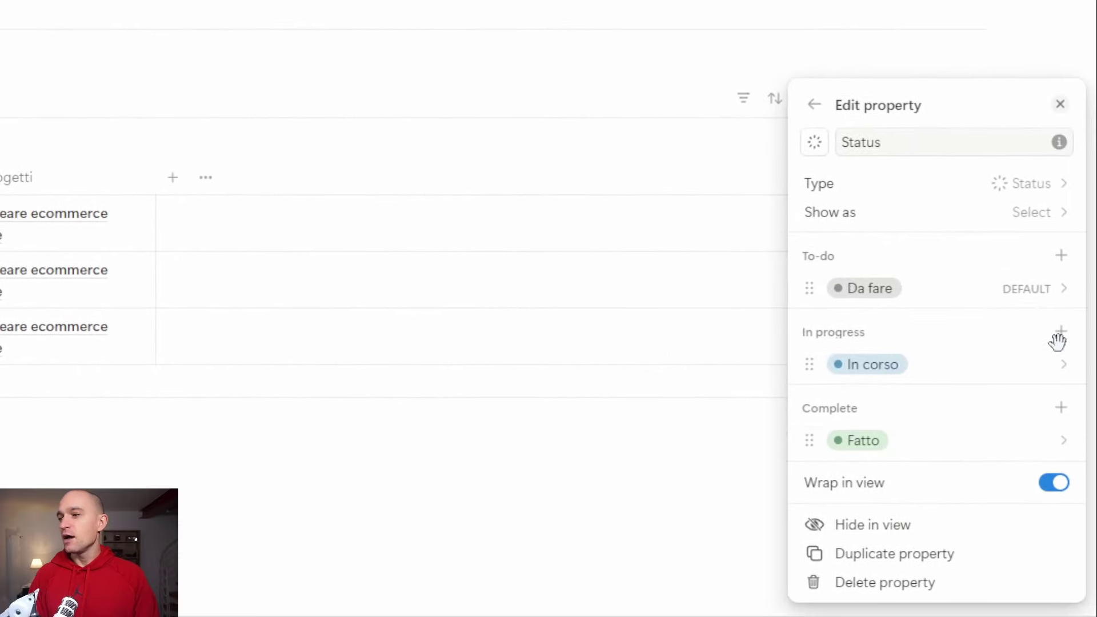
{"action": "left_click", "coordinate": [1060, 343]}
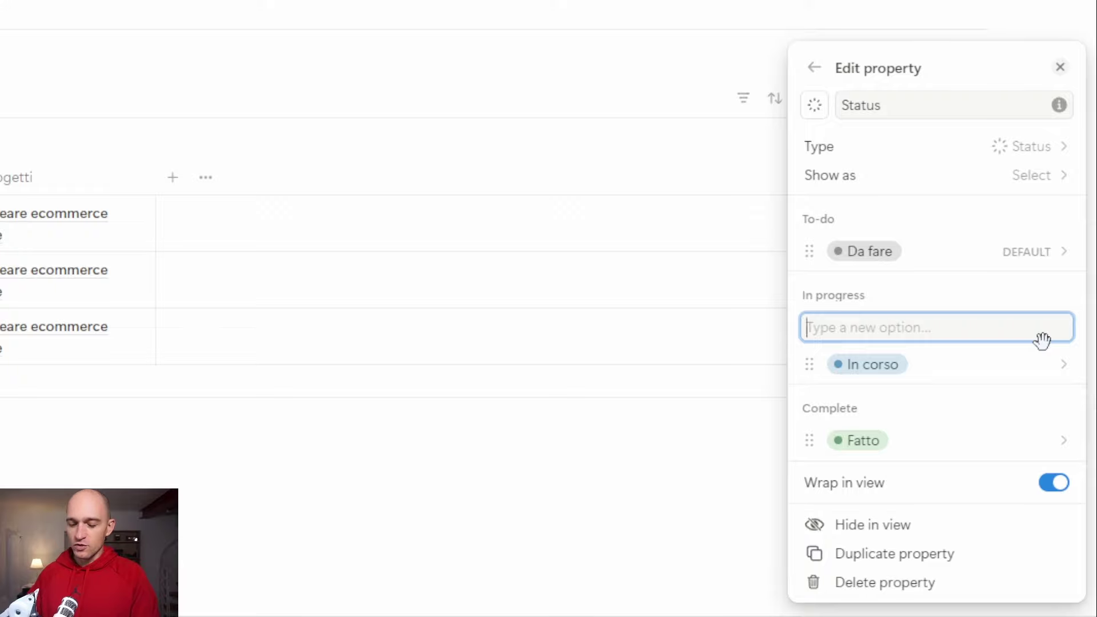
{"action": "type", "text": "Revisiona"}
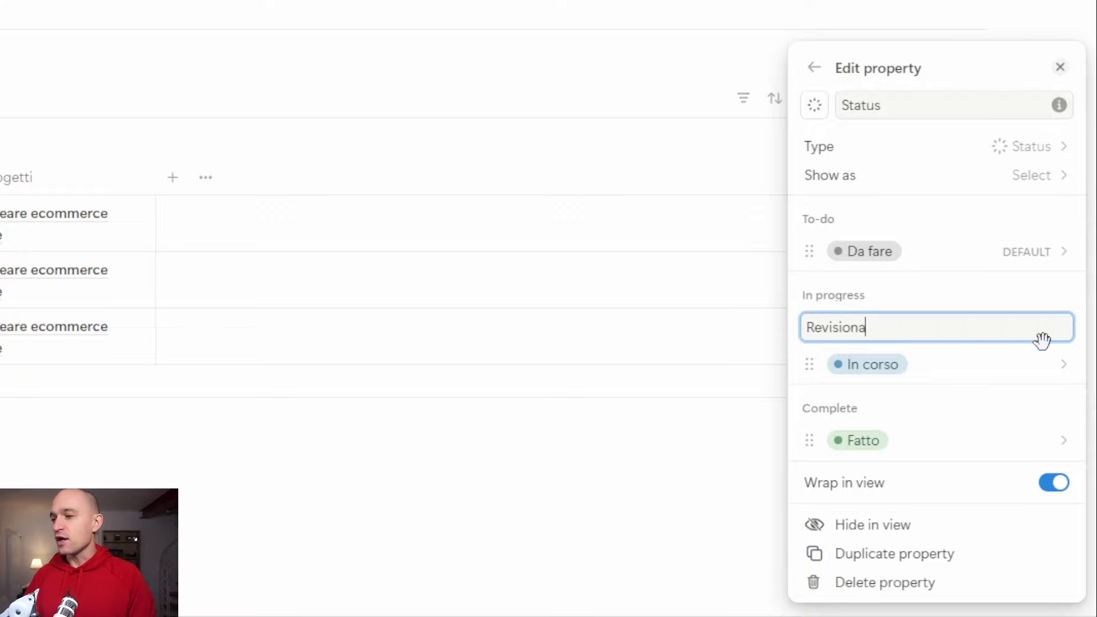
{"action": "type", "text": "re"}
{"action": "key", "text": "Return"}
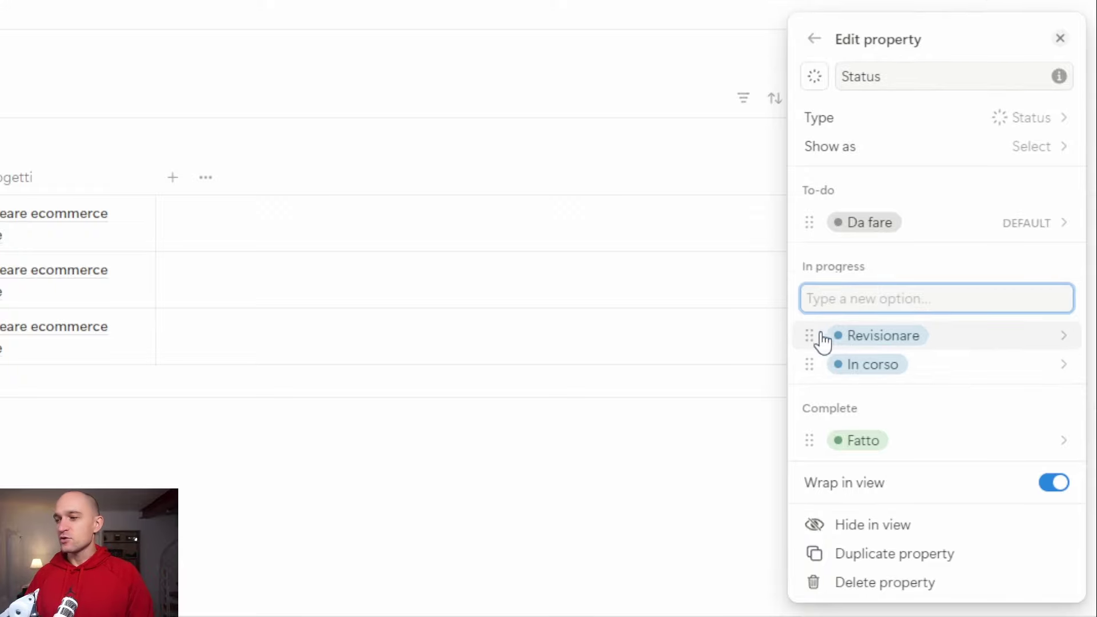
{"action": "left_click_drag", "start_coordinate": [810, 343], "coordinate": [811, 360]}
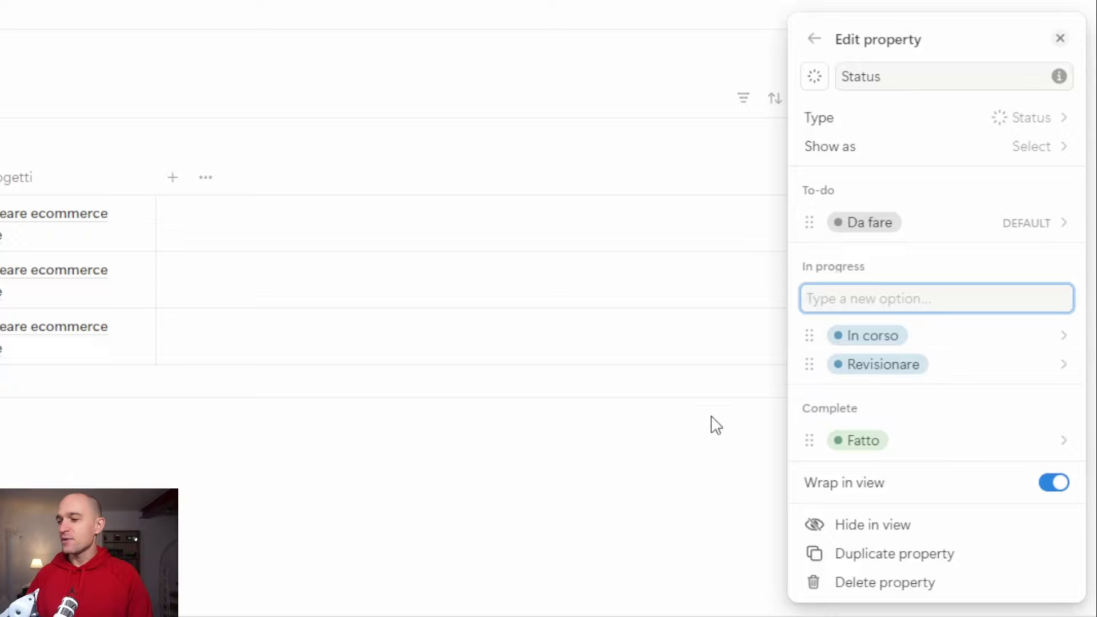
{"action": "left_click", "coordinate": [661, 462]}
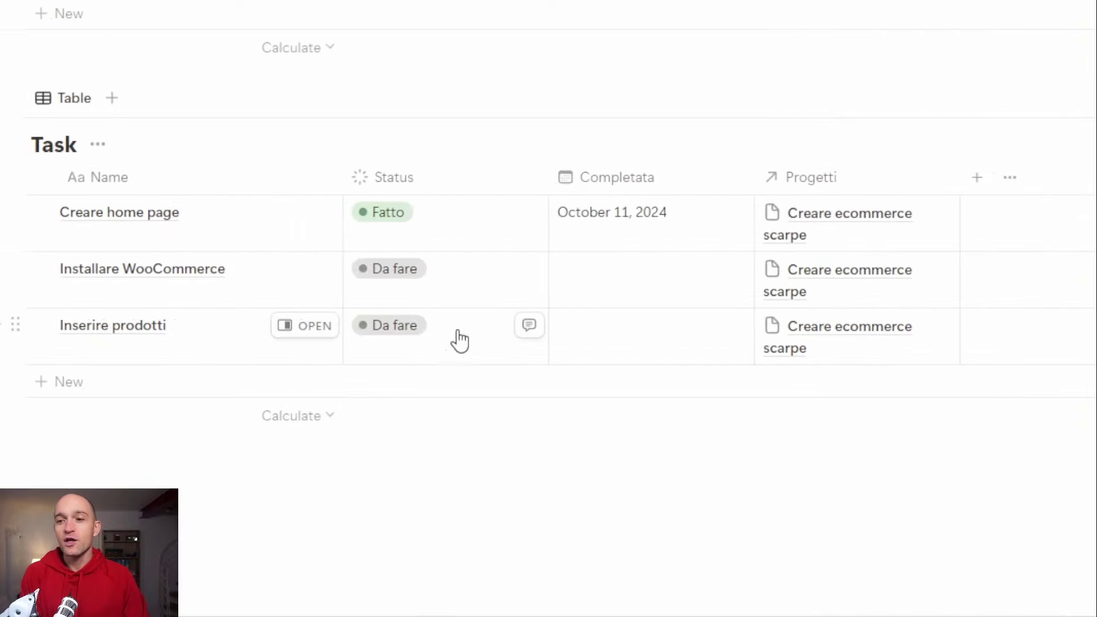
Step: Set the Installare WooCommerce task's status to Revisionare, and add a Person property to the Task table
{"action": "left_click", "coordinate": [520, 314]}
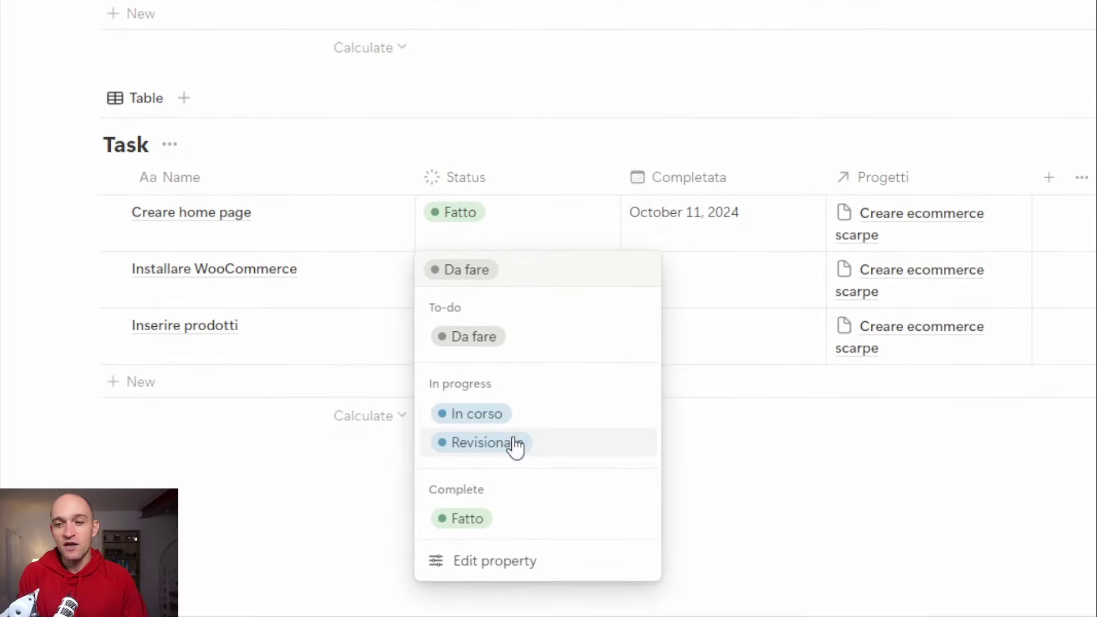
{"action": "left_click", "coordinate": [516, 447]}
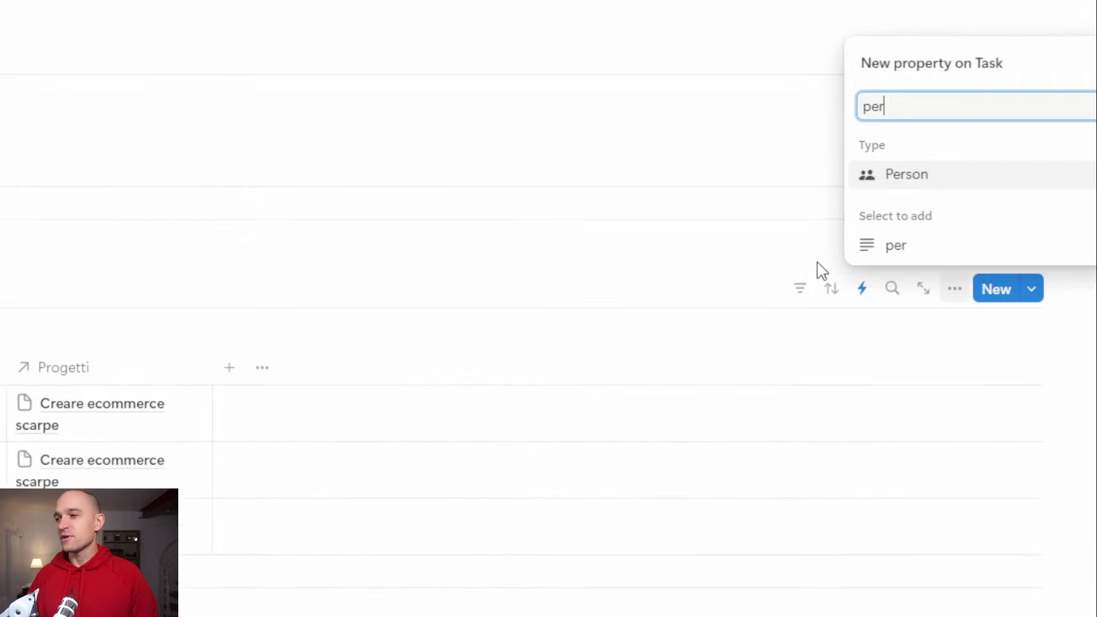
{"action": "left_click", "coordinate": [838, 303]}
{"action": "left_click", "coordinate": [423, 359]}
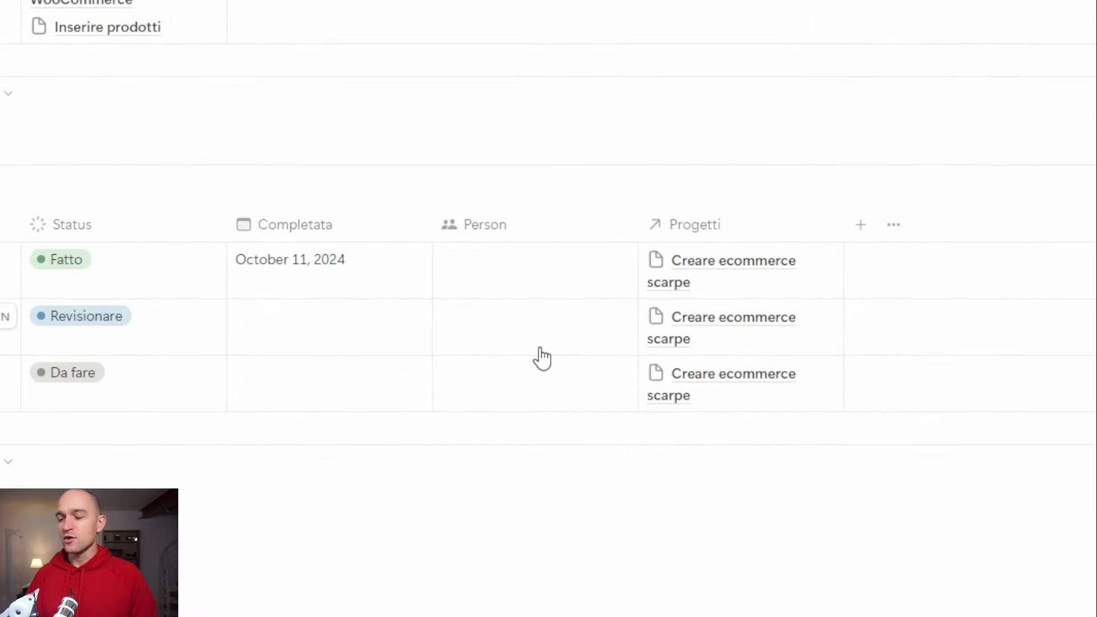
{"action": "left_click", "coordinate": [541, 358]}
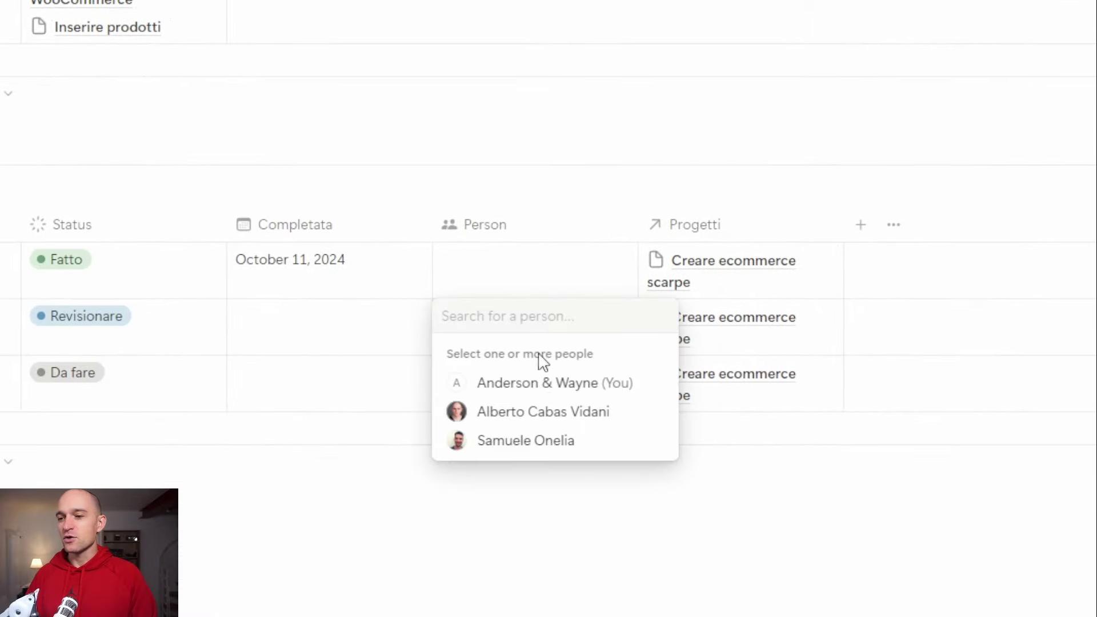
{"action": "left_click", "coordinate": [263, 529]}
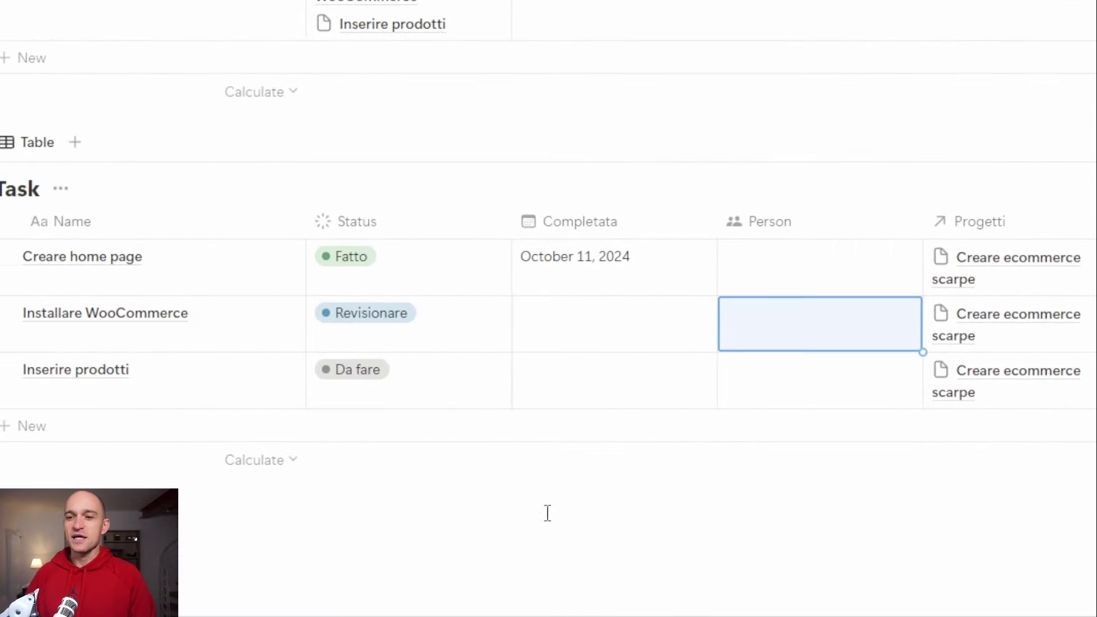
Step: Change the status of the Installare WooCommerce task to In corso
{"action": "left_click", "coordinate": [540, 338]}
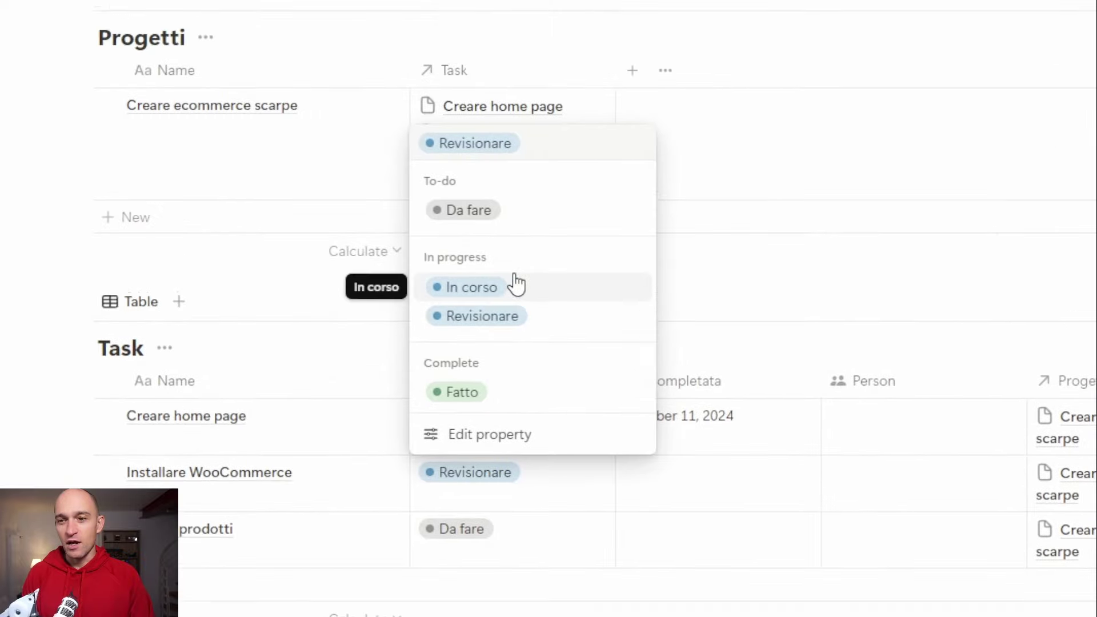
{"action": "left_click", "coordinate": [530, 324]}
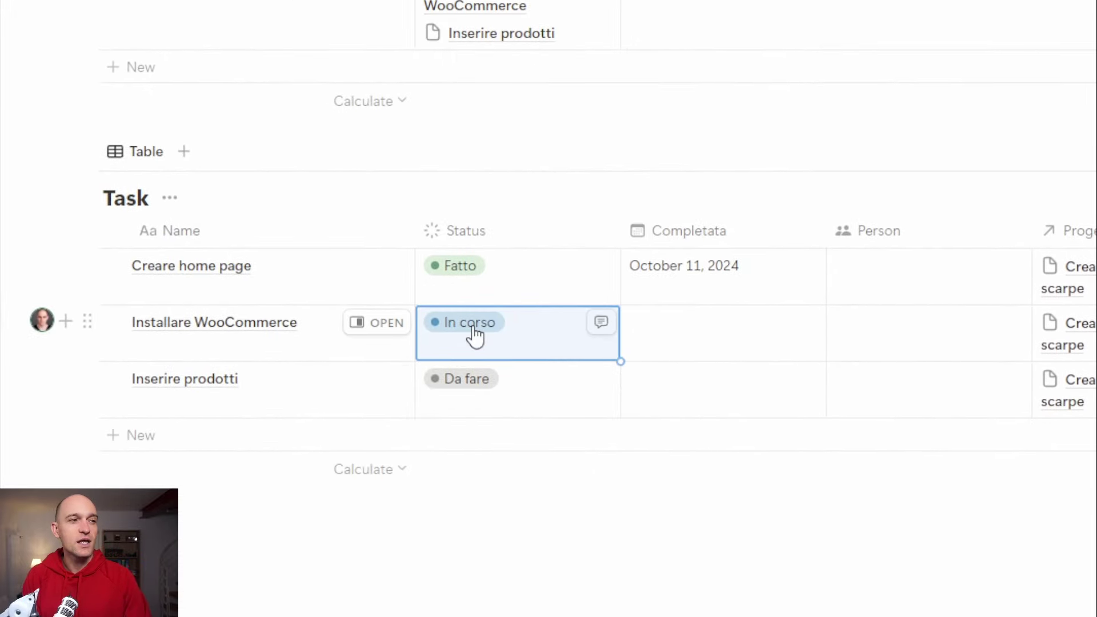
{"action": "scroll", "coordinate": [400, 286], "scroll_direction": "up", "scroll_amount": 6}
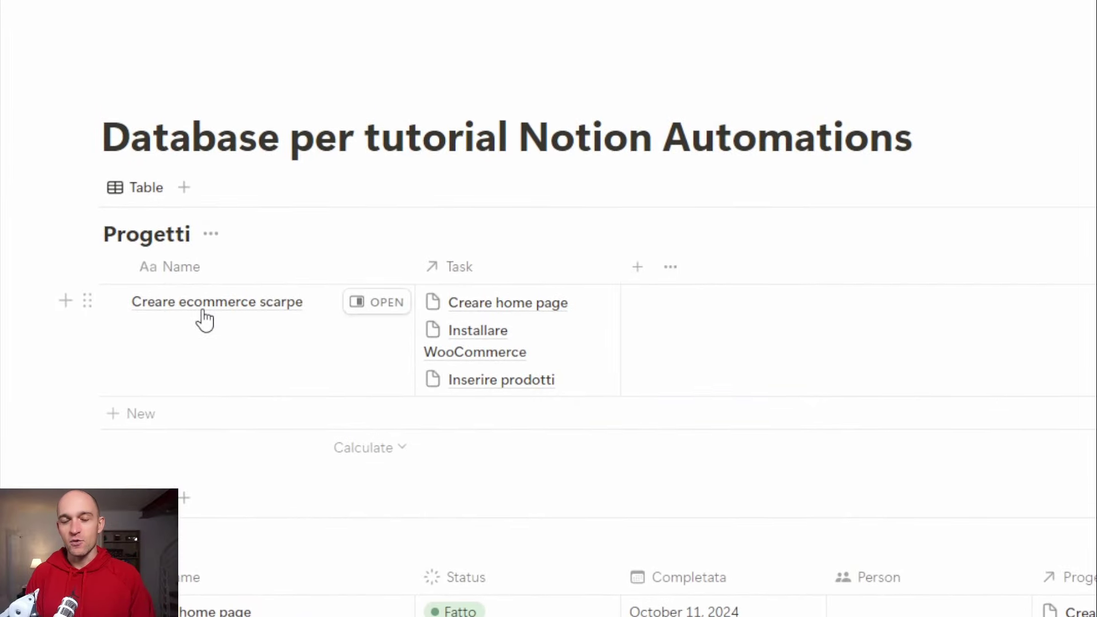
{"action": "scroll", "coordinate": [238, 416], "scroll_direction": "down", "scroll_amount": 6}
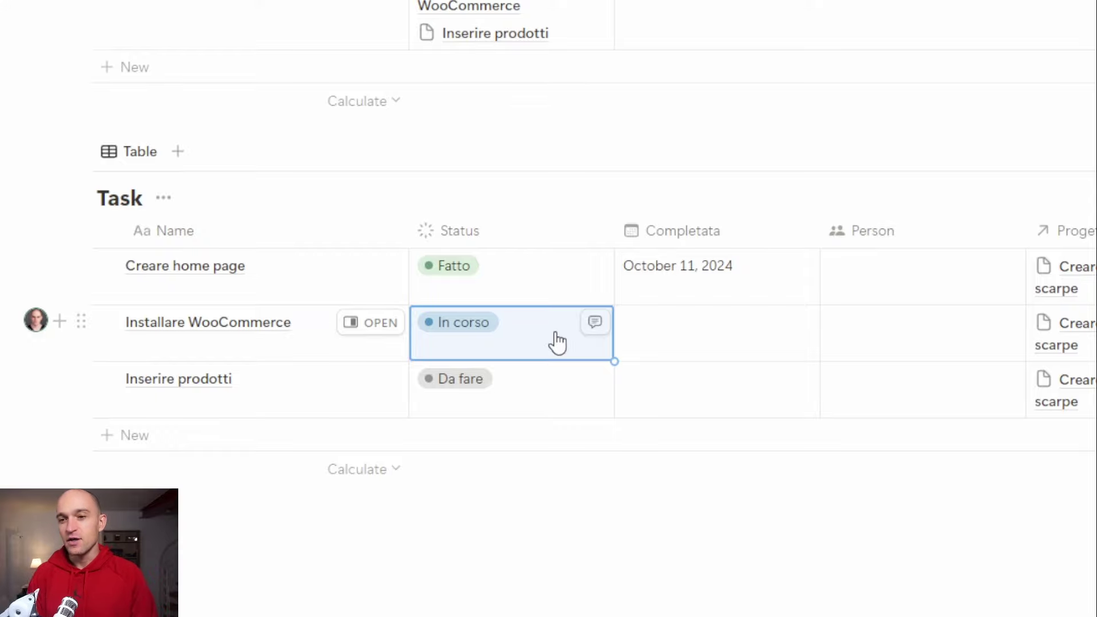
Step: Start a new automation for the Task database with the trigger Status set to Revisionare only
{"action": "left_click", "coordinate": [807, 307]}
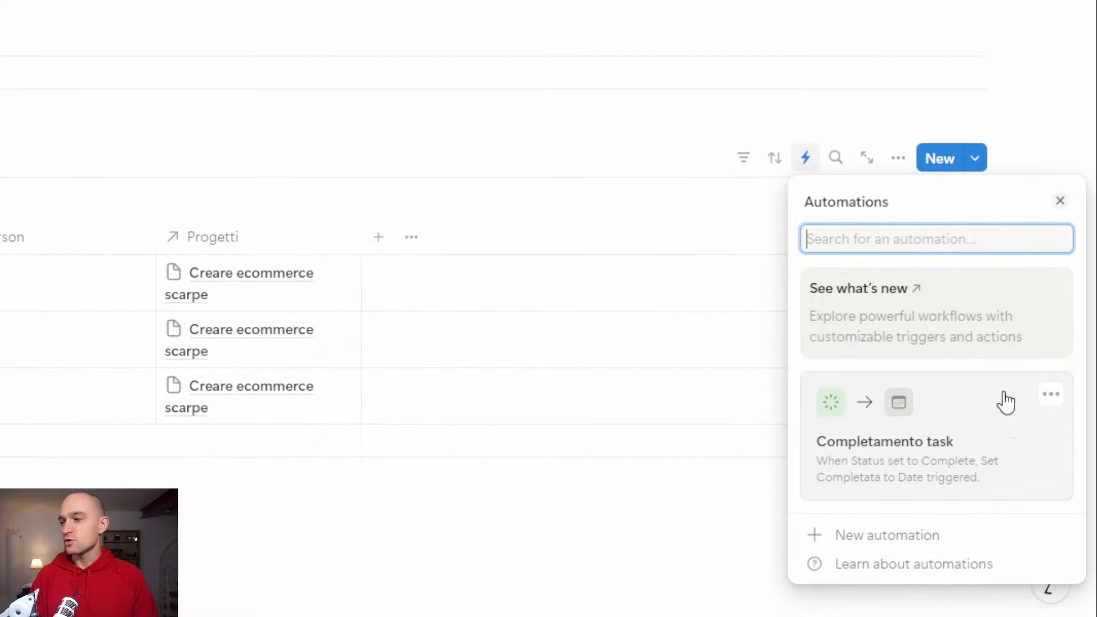
{"action": "left_click", "coordinate": [953, 520]}
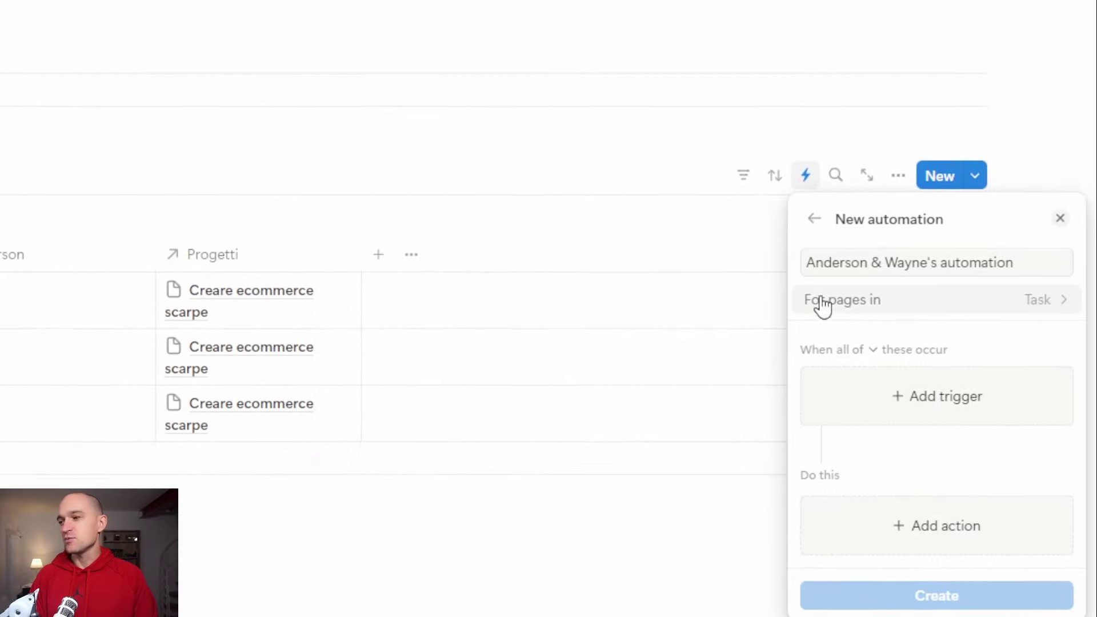
{"action": "left_click", "coordinate": [898, 394]}
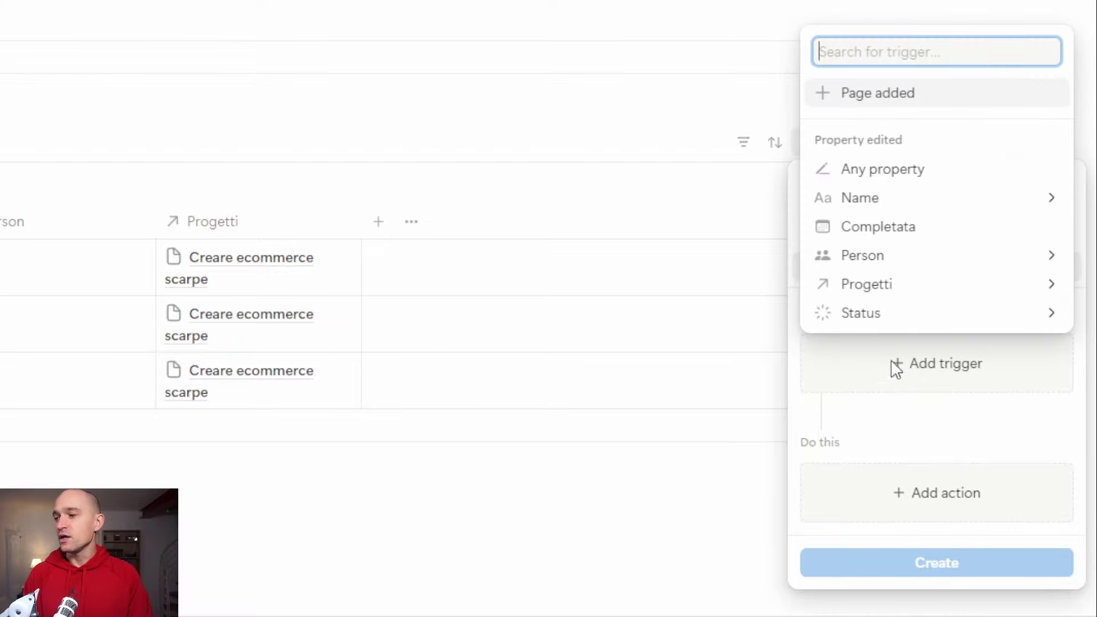
{"action": "left_click", "coordinate": [872, 320]}
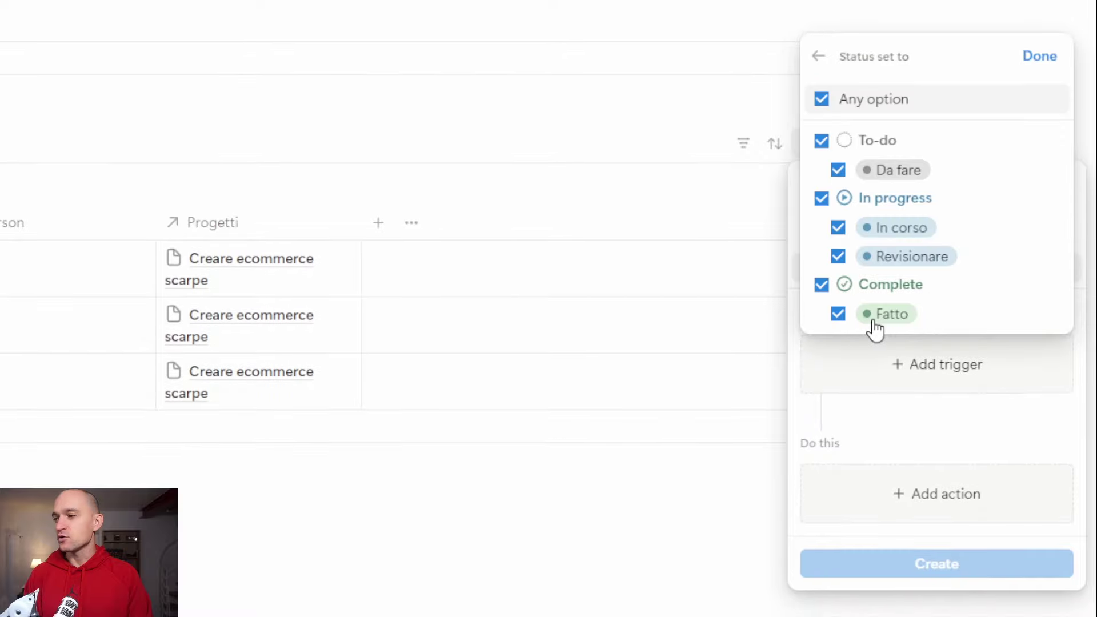
{"action": "left_click", "coordinate": [821, 140]}
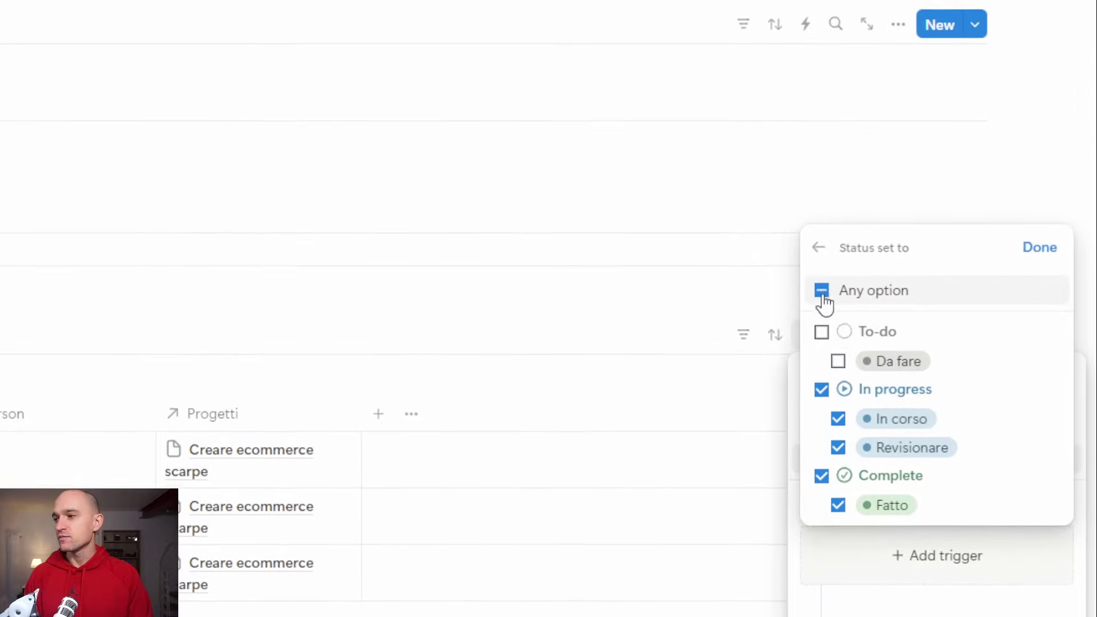
{"action": "left_click", "coordinate": [825, 303]}
{"action": "left_click", "coordinate": [824, 302]}
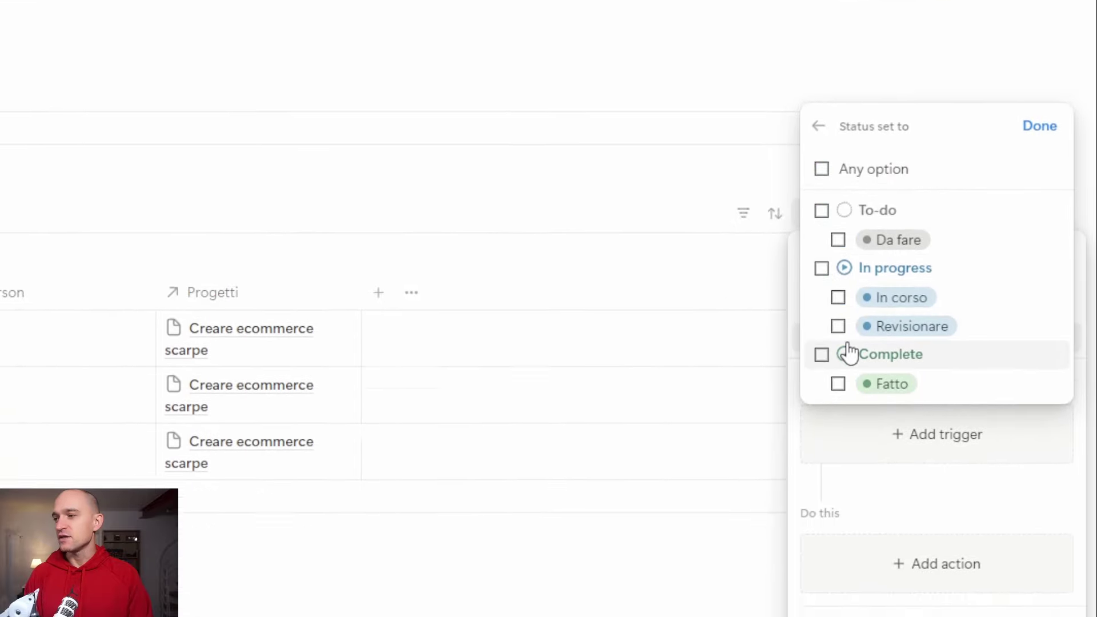
{"action": "left_click", "coordinate": [839, 327]}
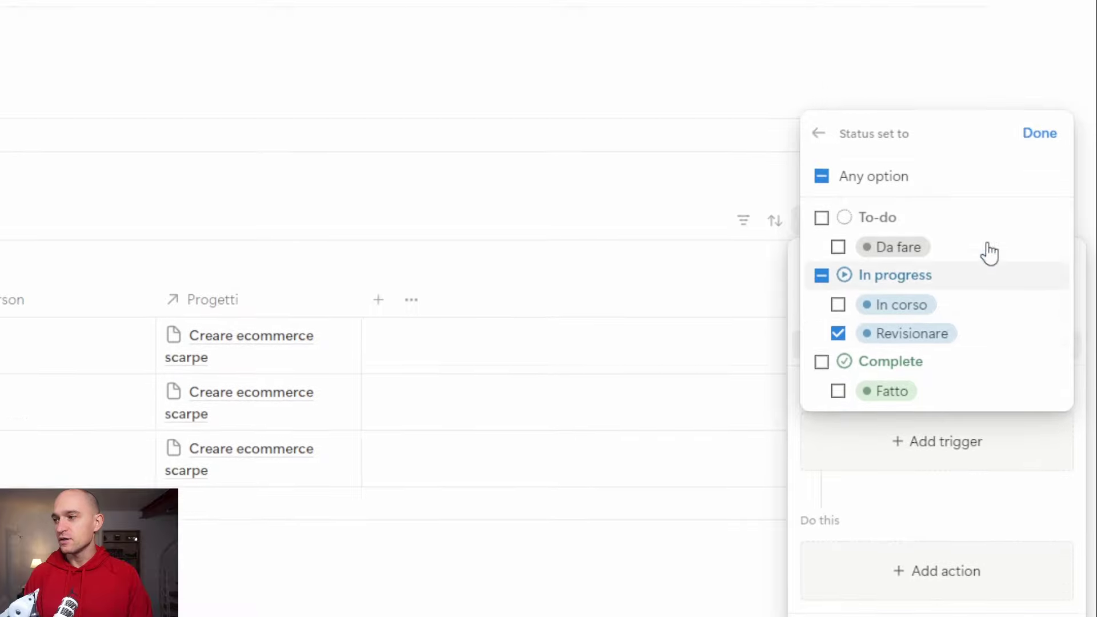
{"action": "left_click", "coordinate": [1041, 133]}
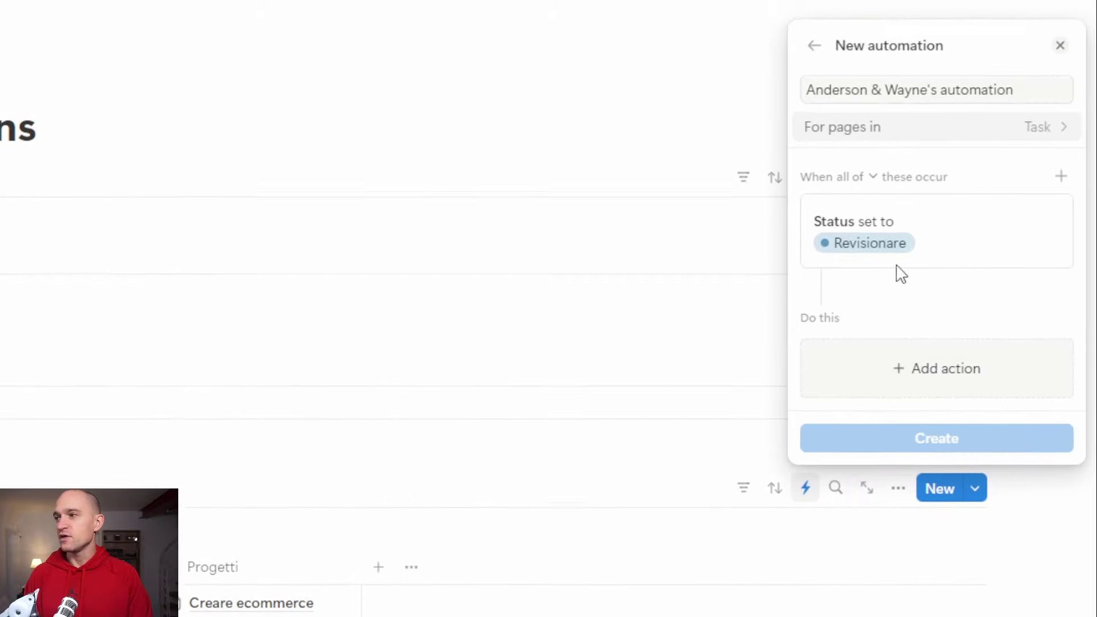
{"action": "left_click", "coordinate": [901, 371]}
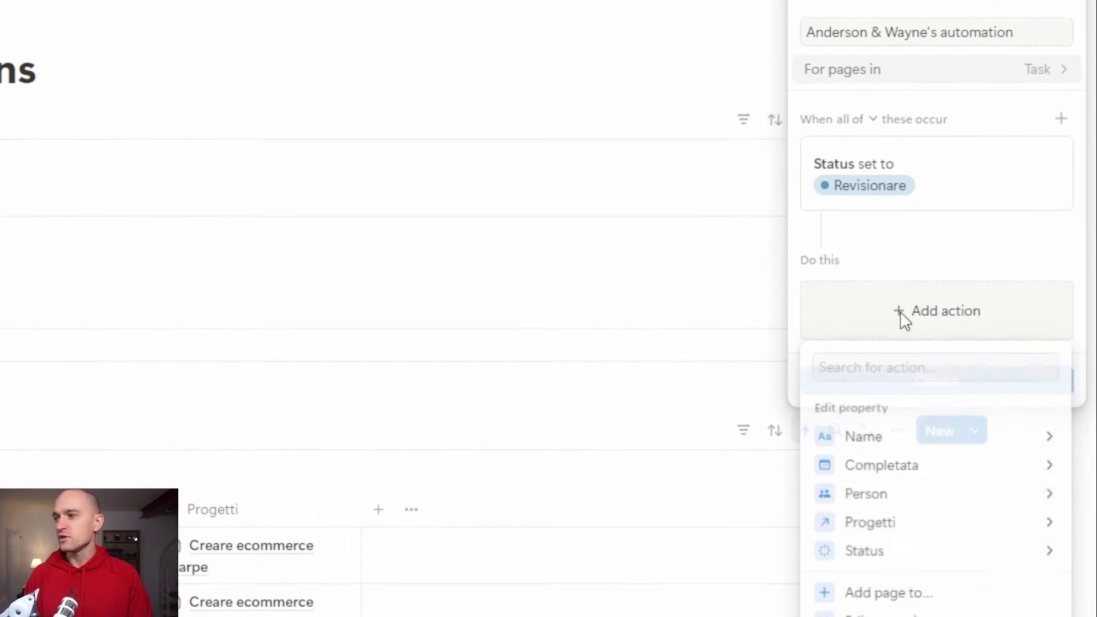
{"action": "left_click", "coordinate": [907, 494]}
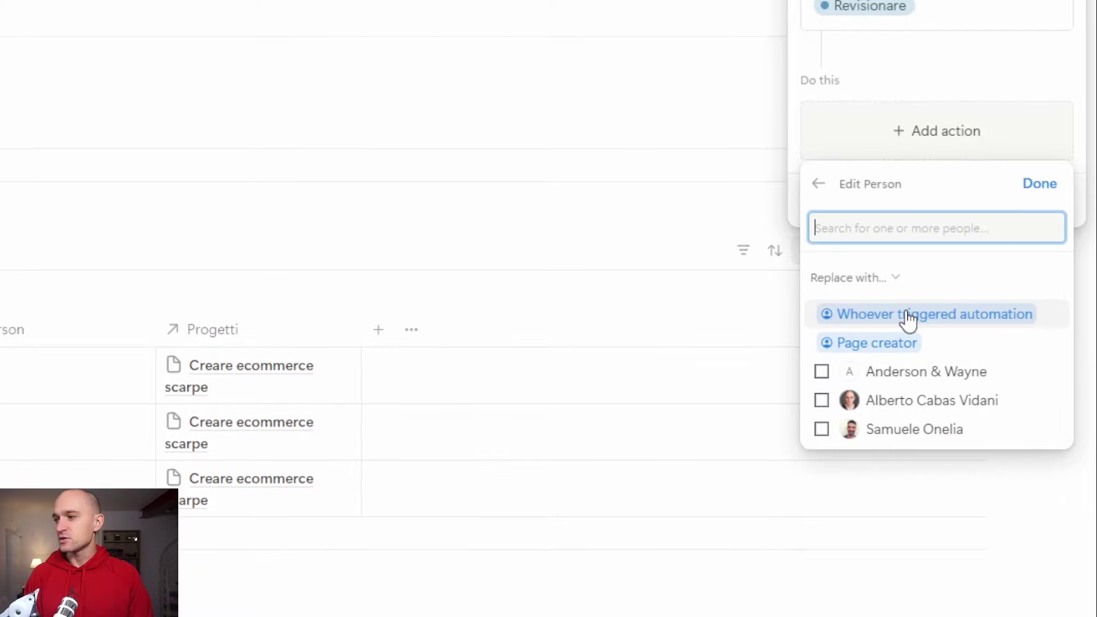
{"action": "left_click", "coordinate": [915, 430]}
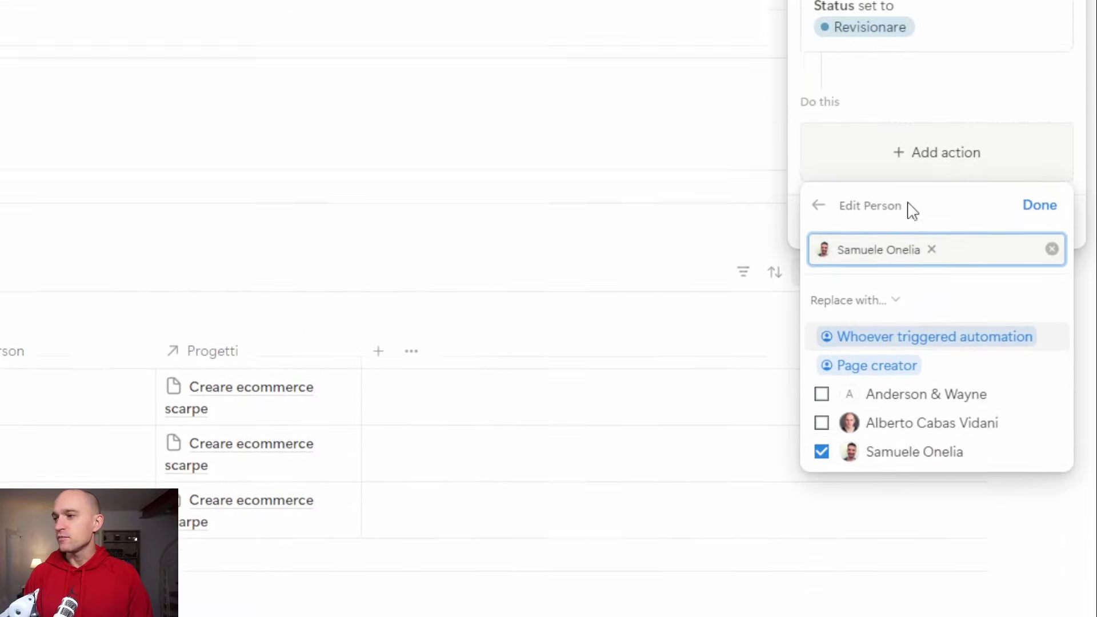
{"action": "left_click", "coordinate": [916, 102]}
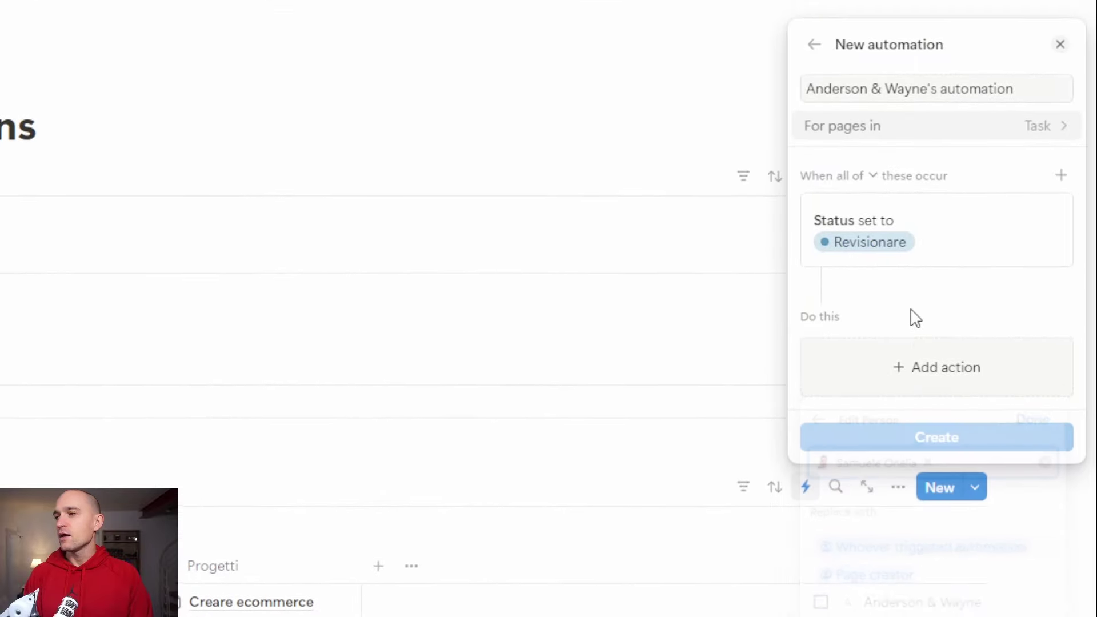
Step: Add an action that replaces Person with the last team member in the list, and create the automation
{"action": "left_click", "coordinate": [932, 377]}
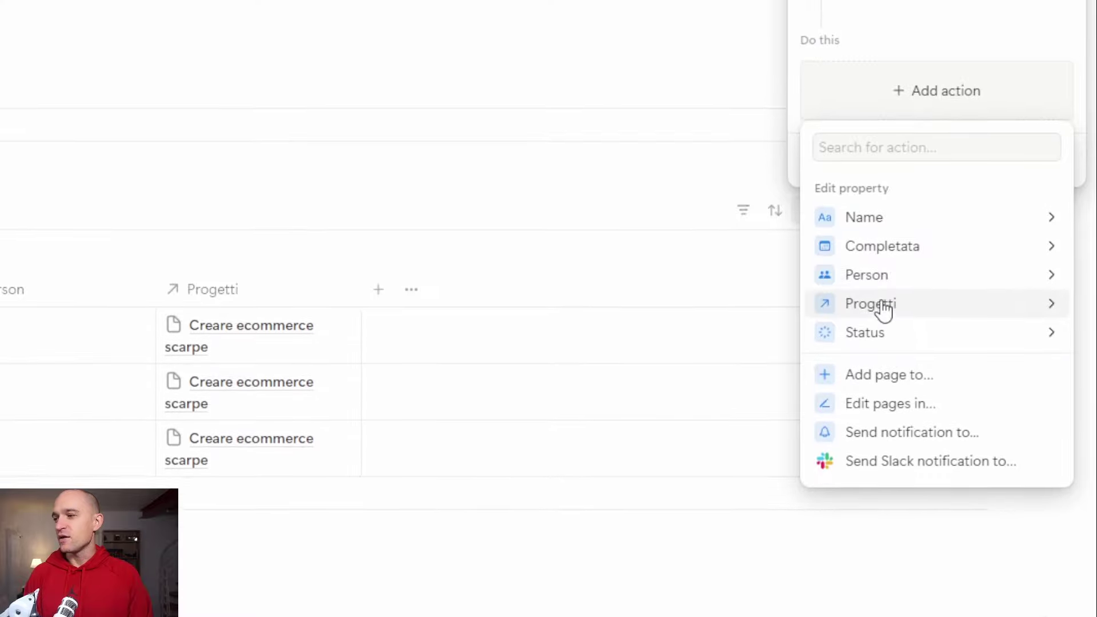
{"action": "left_click", "coordinate": [866, 275]}
{"action": "left_click", "coordinate": [880, 330]}
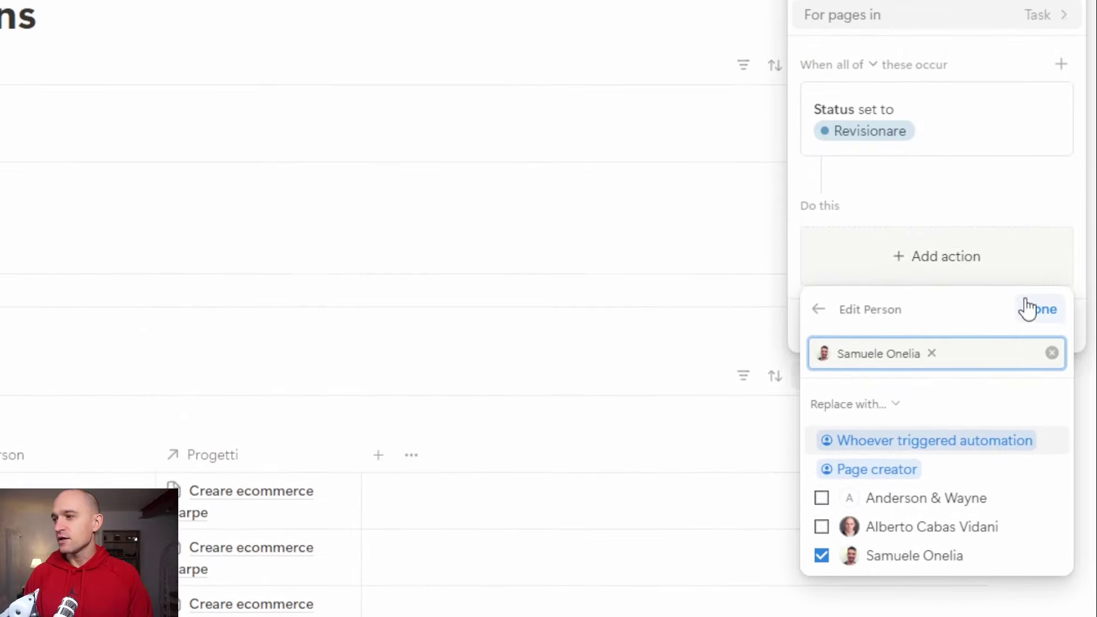
{"action": "left_click", "coordinate": [1029, 309]}
{"action": "left_click", "coordinate": [1032, 325]}
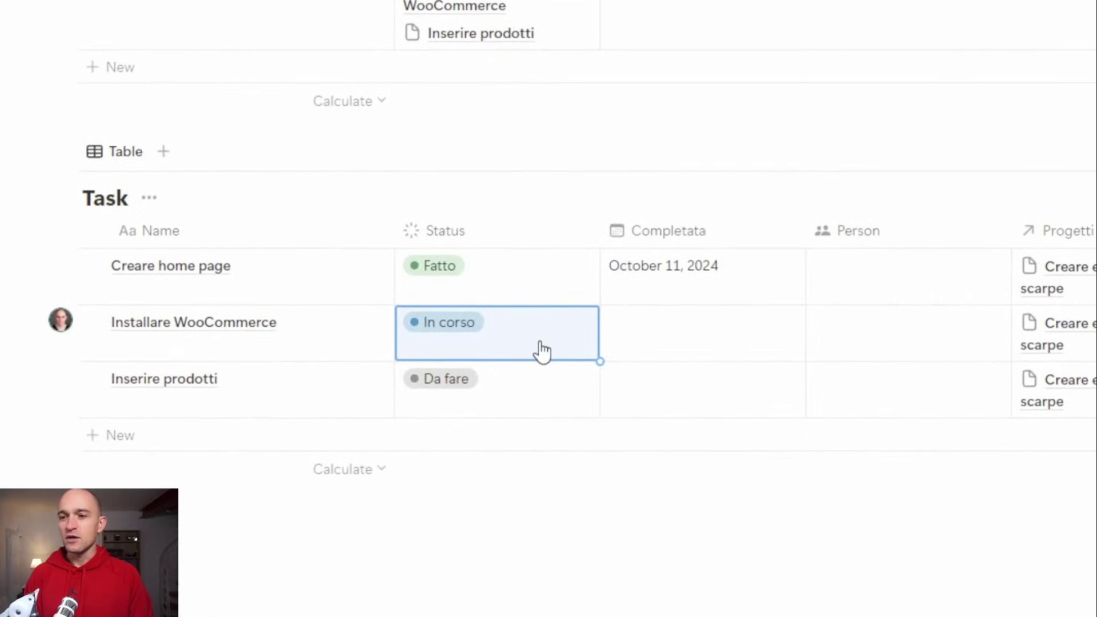
Step: Set the status of the Installare WooCommerce task to Revisionare to test the new automation
{"action": "left_click", "coordinate": [541, 350]}
{"action": "left_click", "coordinate": [523, 169]}
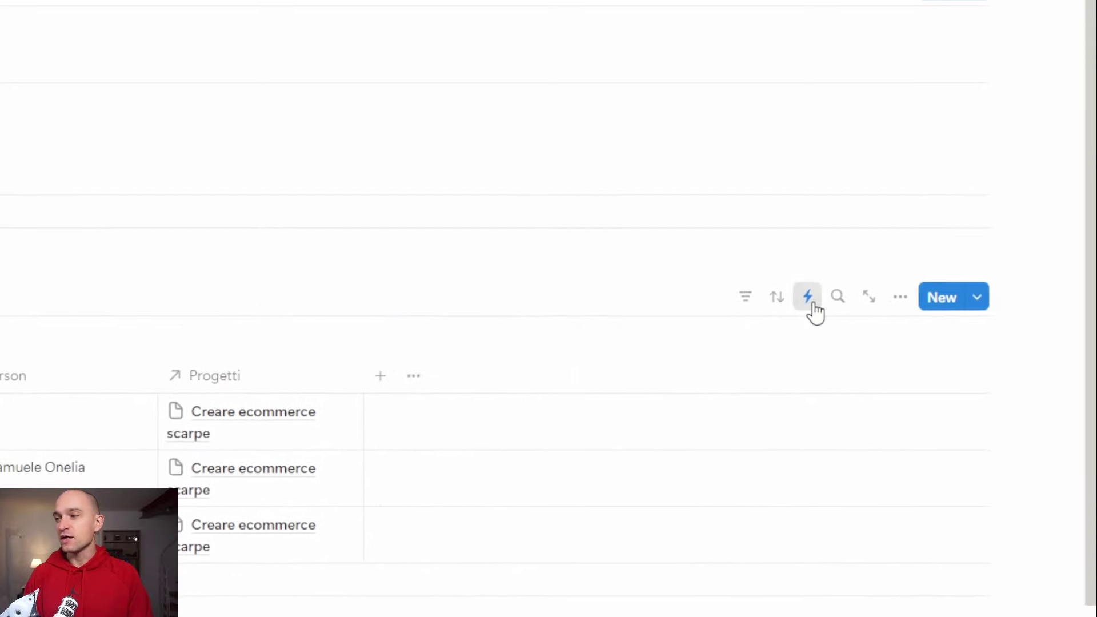
Step: Open the Task database's automation triggered by Status set to Revisionare and review its options for combining triggers
{"action": "left_click", "coordinate": [846, 248]}
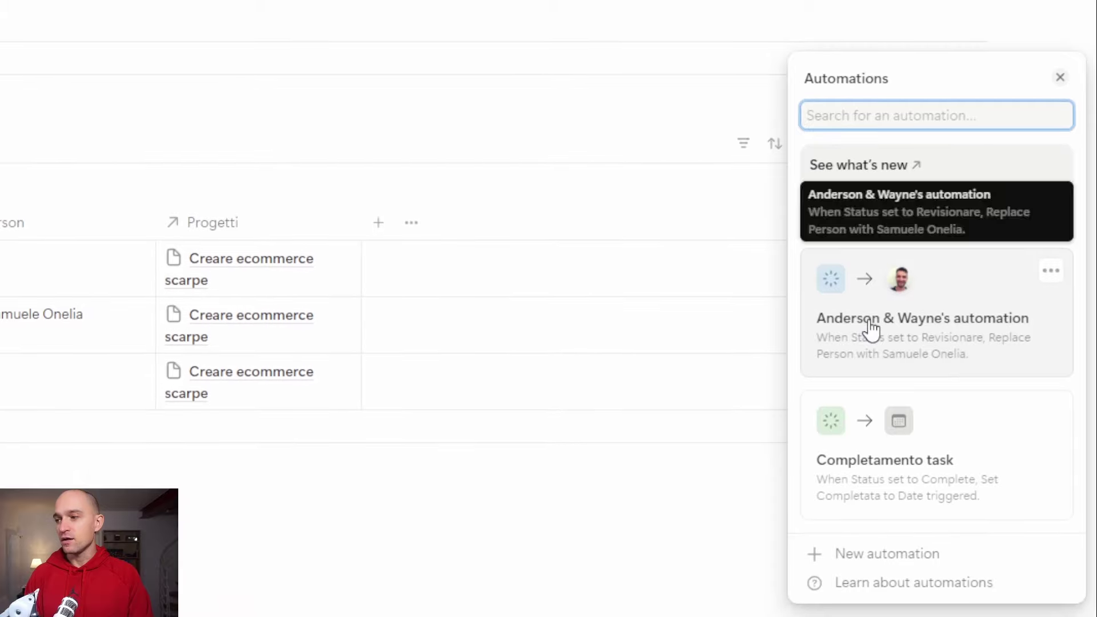
{"action": "left_click", "coordinate": [871, 346]}
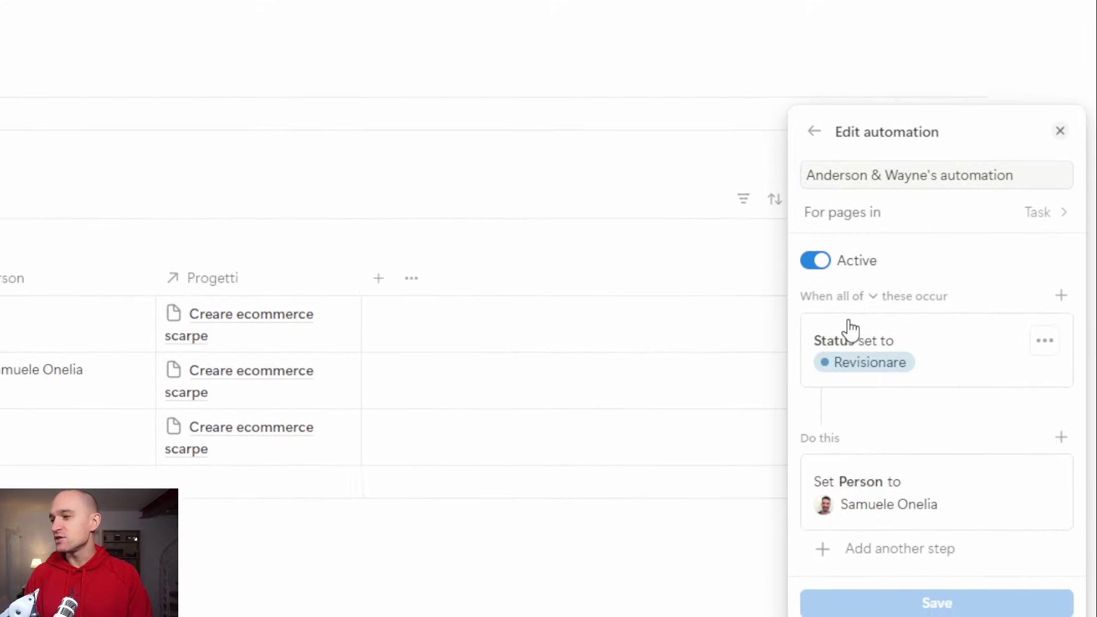
{"action": "left_click", "coordinate": [850, 312]}
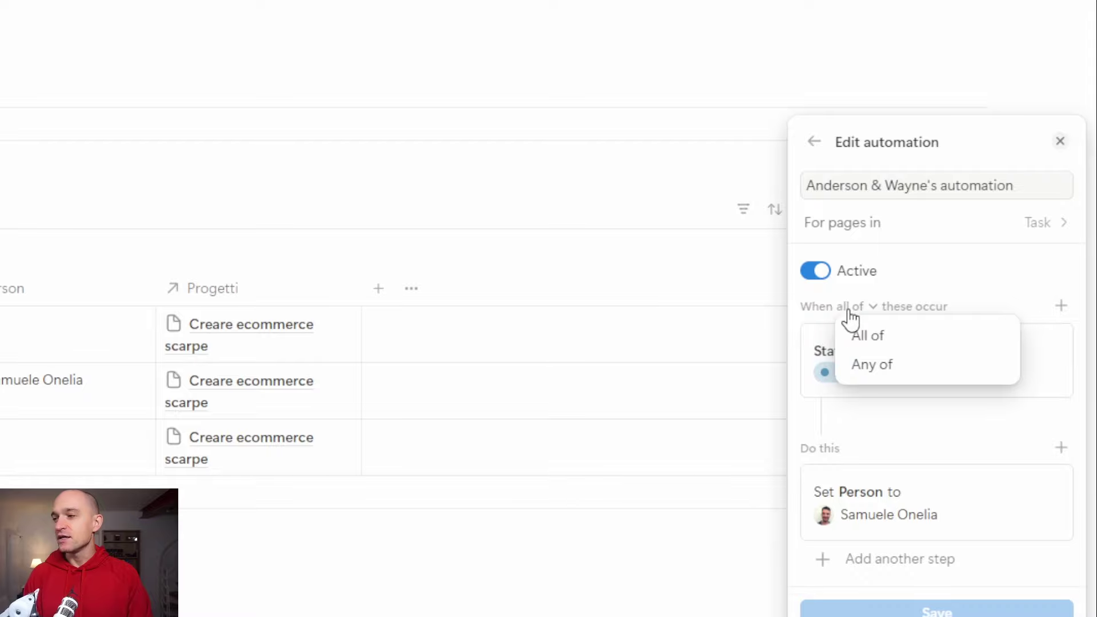
{"action": "left_click", "coordinate": [851, 331]}
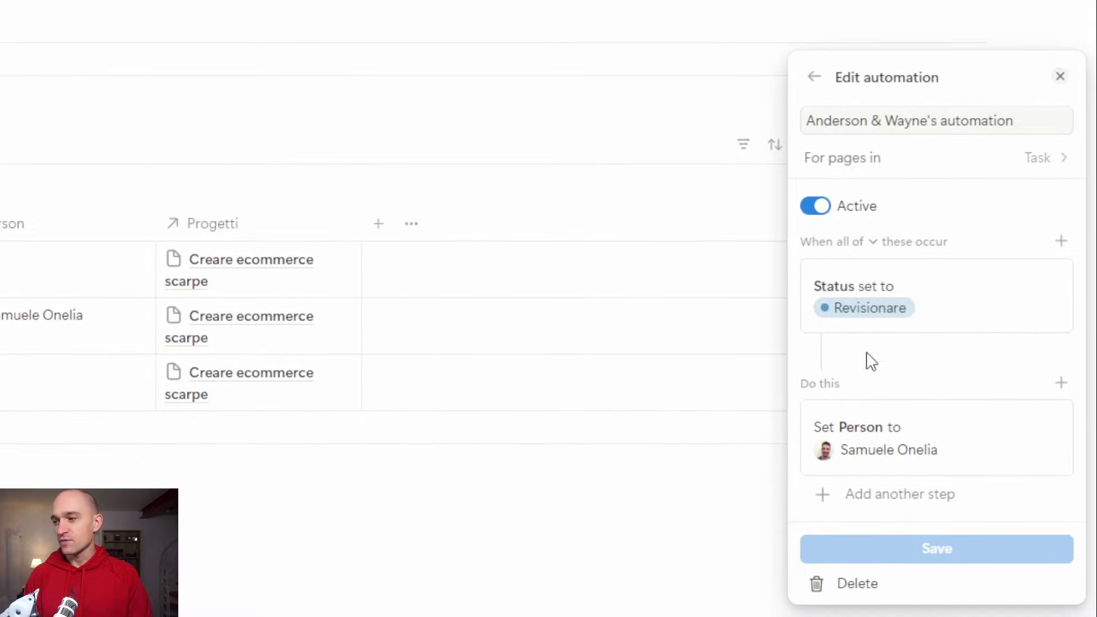
Step: Add a second trigger for edits to the Completata property and make the automation run when any of the triggers occur
{"action": "mouse_move", "coordinate": [987, 318]}
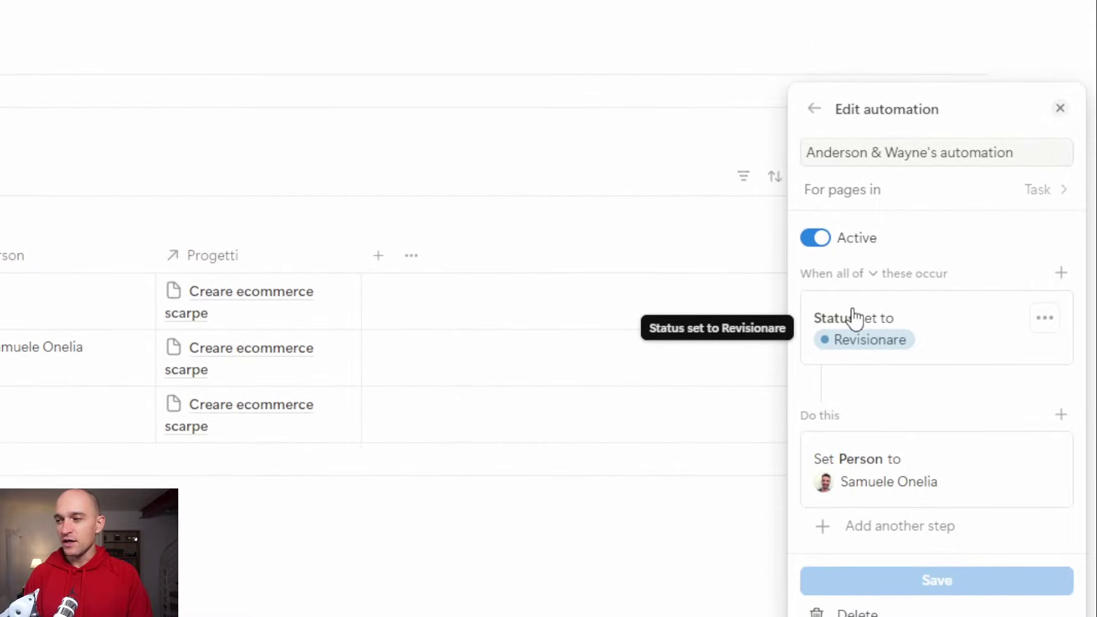
{"action": "left_click", "coordinate": [1064, 297]}
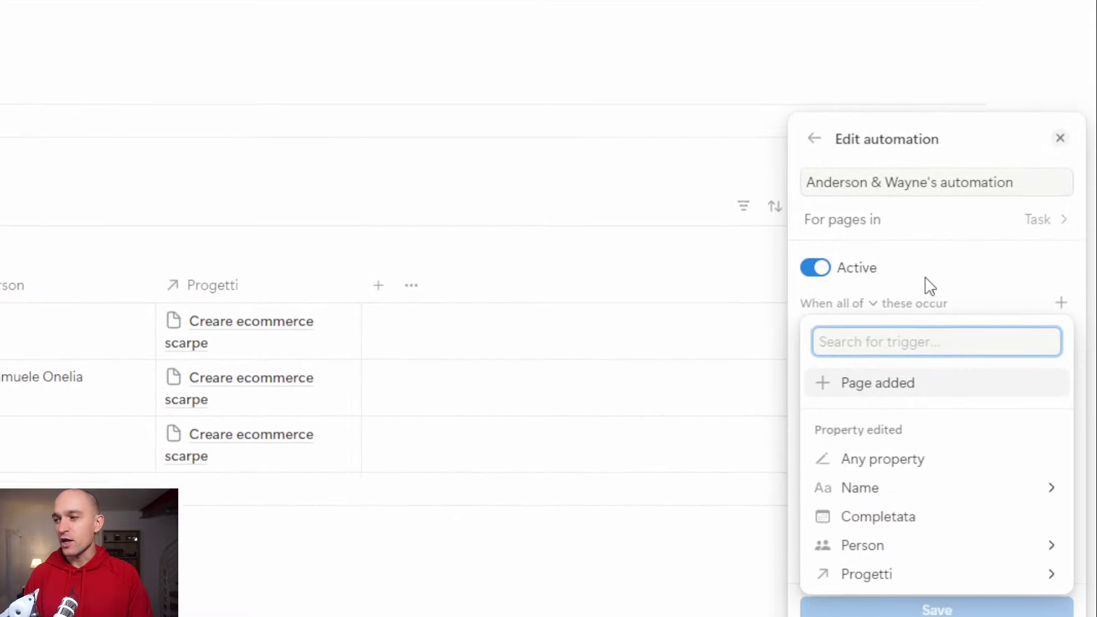
{"action": "left_click", "coordinate": [925, 269]}
{"action": "left_click", "coordinate": [1062, 333]}
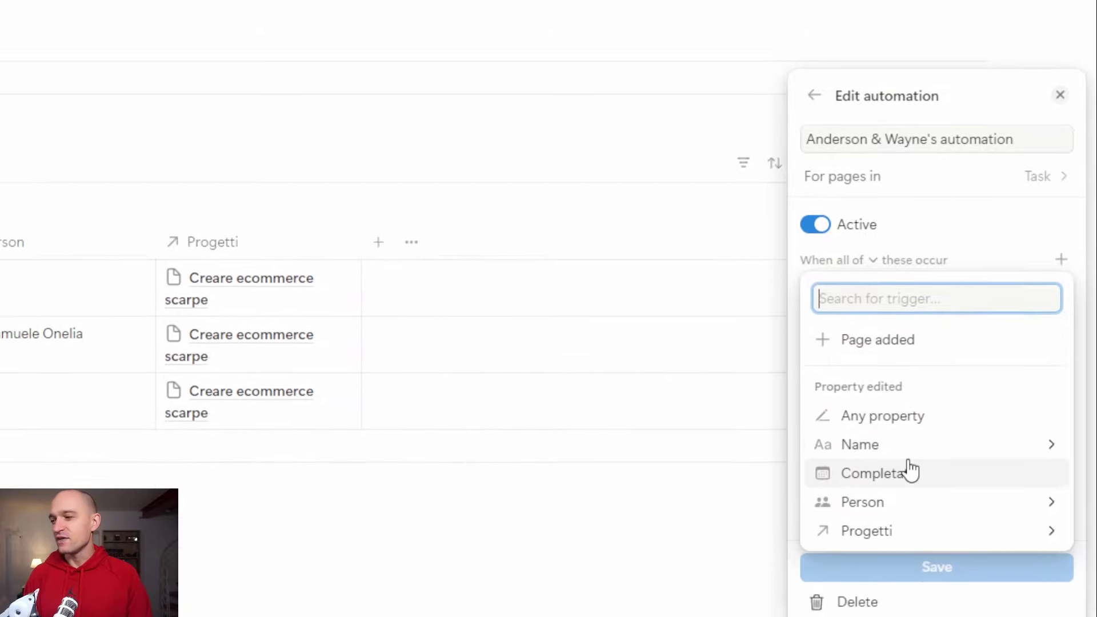
{"action": "left_click", "coordinate": [911, 472]}
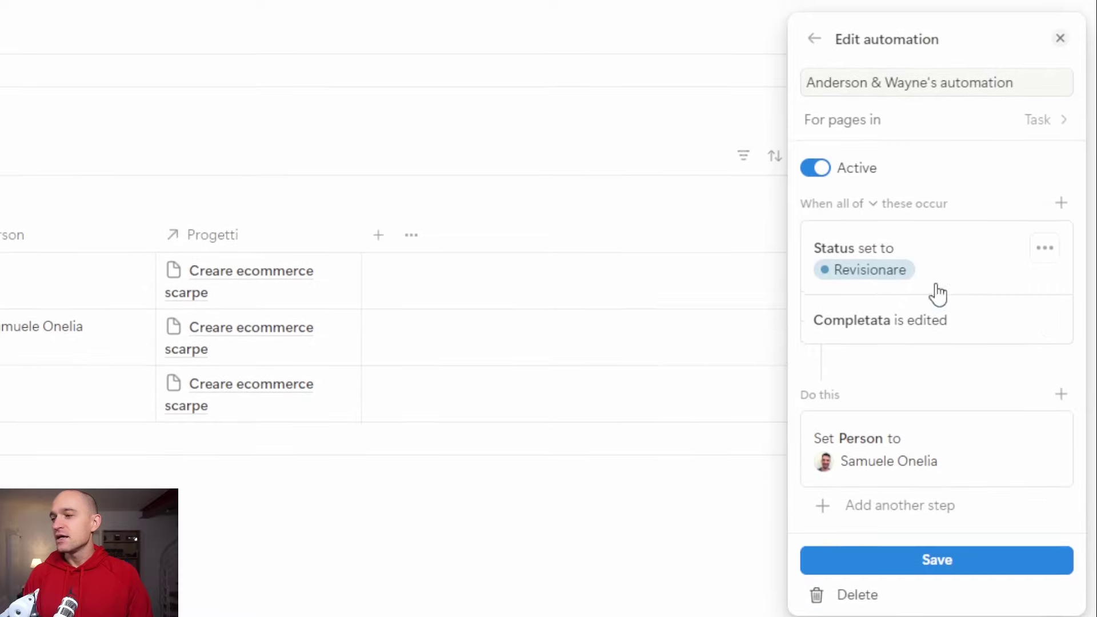
{"action": "left_click", "coordinate": [857, 203]}
{"action": "left_click", "coordinate": [862, 271]}
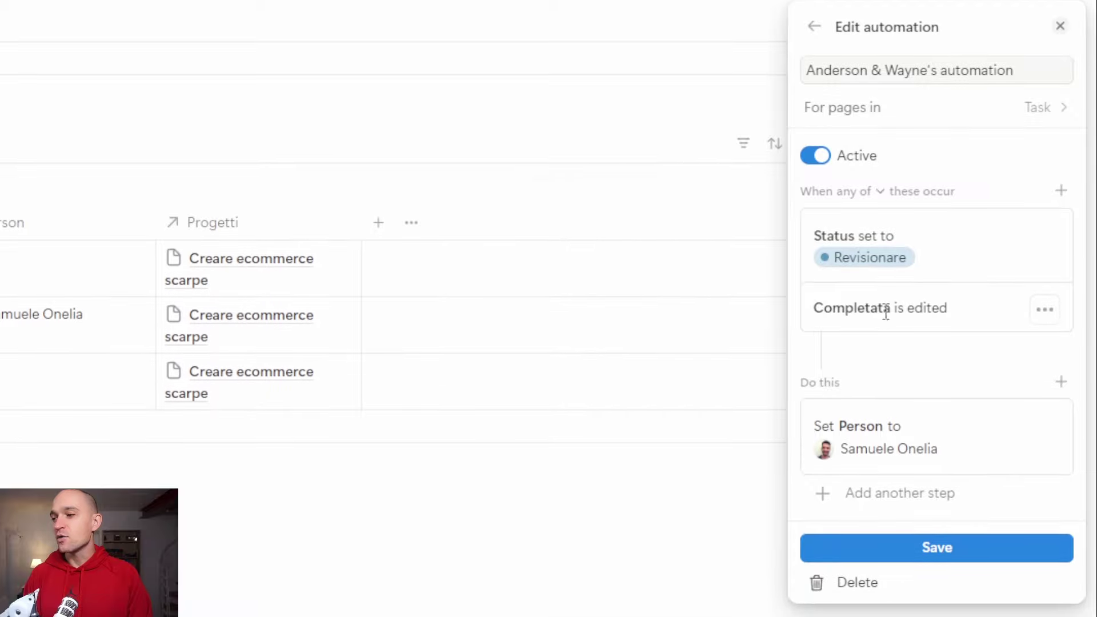
Step: Delete the Completata trigger, set the trigger condition back to All of, and close the automation editor
{"action": "left_click", "coordinate": [1045, 311]}
{"action": "left_click", "coordinate": [1038, 344]}
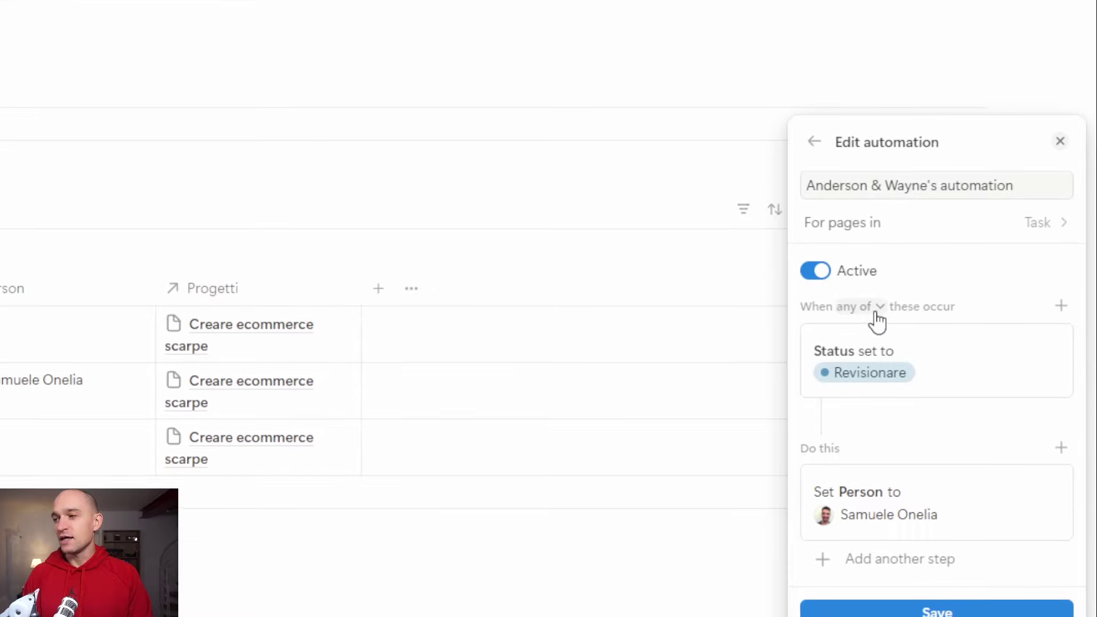
{"action": "left_click", "coordinate": [877, 320]}
{"action": "left_click", "coordinate": [873, 328]}
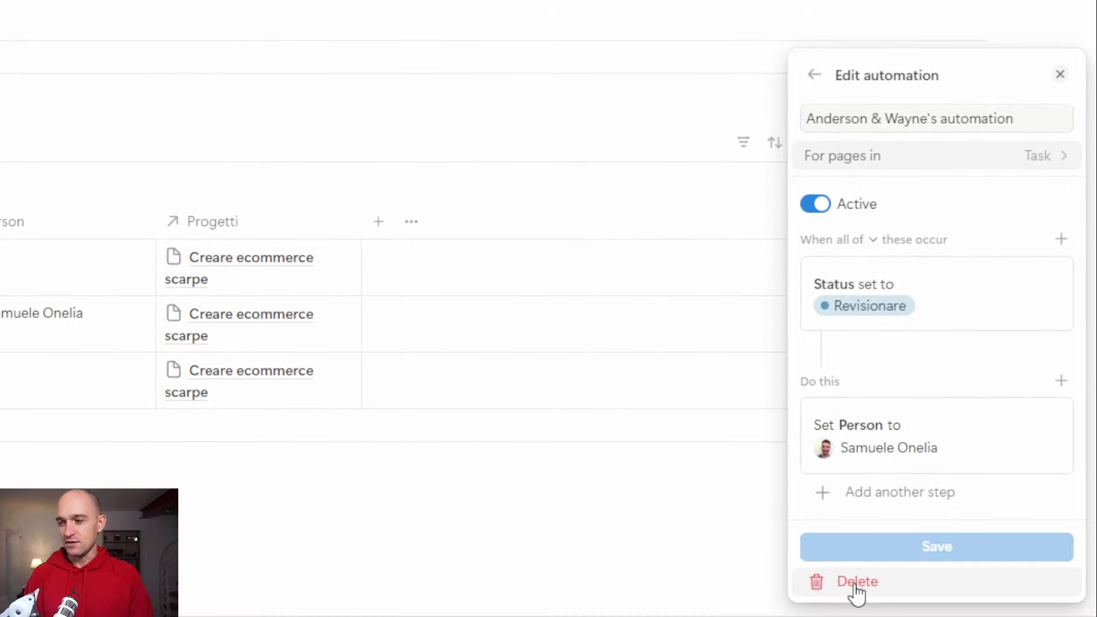
{"action": "left_click", "coordinate": [1060, 74]}
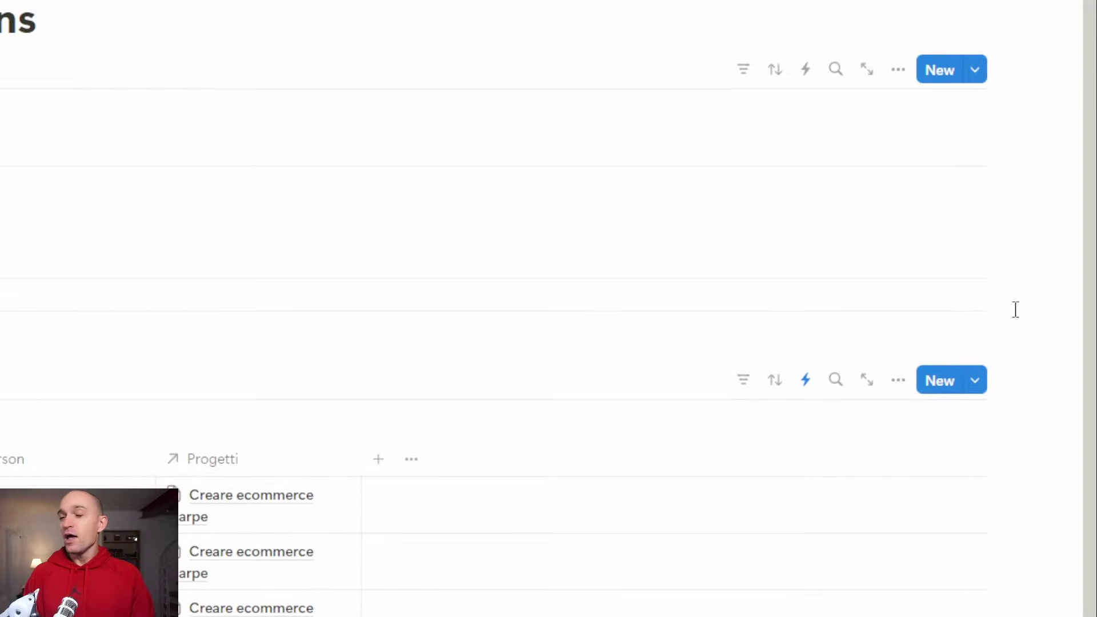
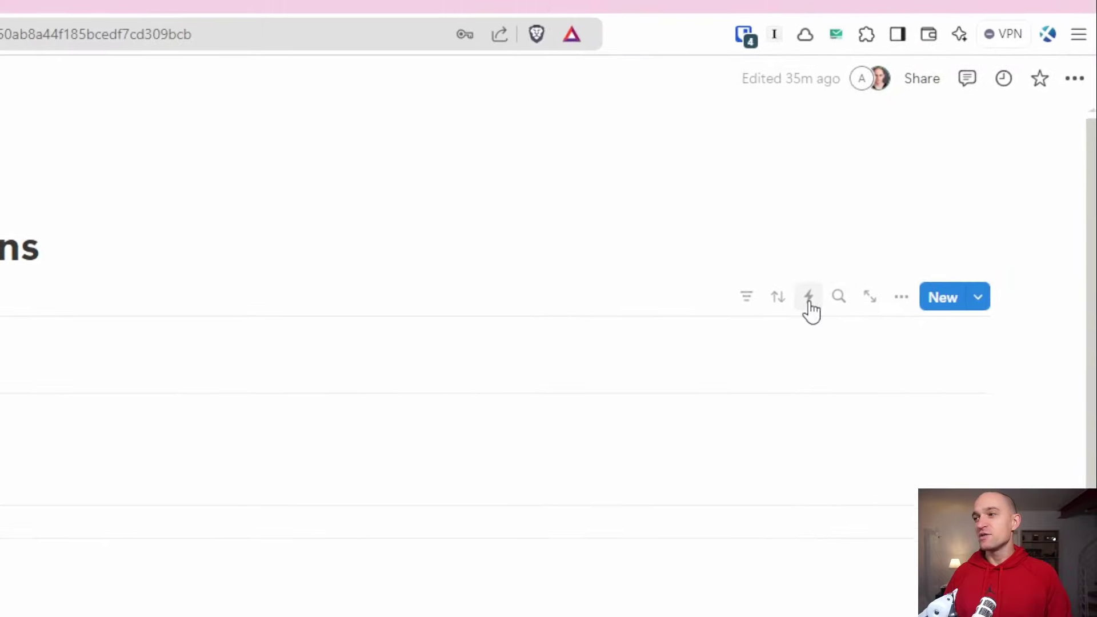
Step: Start a new automation for the Progetti database named Task default with the trigger Page added
{"action": "left_click", "coordinate": [857, 230]}
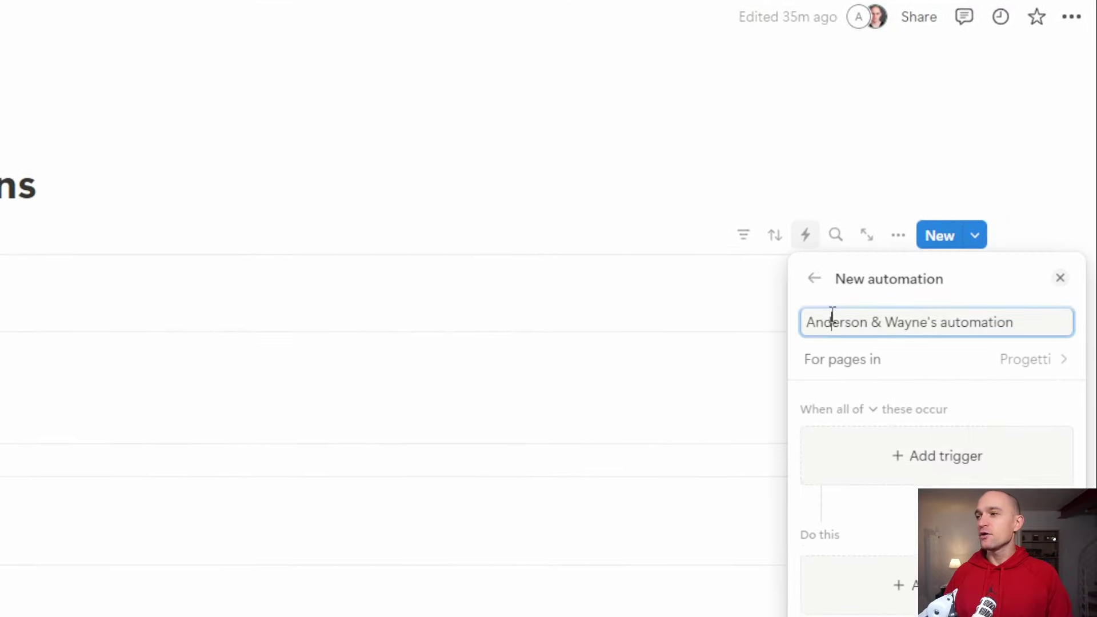
{"action": "triple_click", "coordinate": [833, 316]}
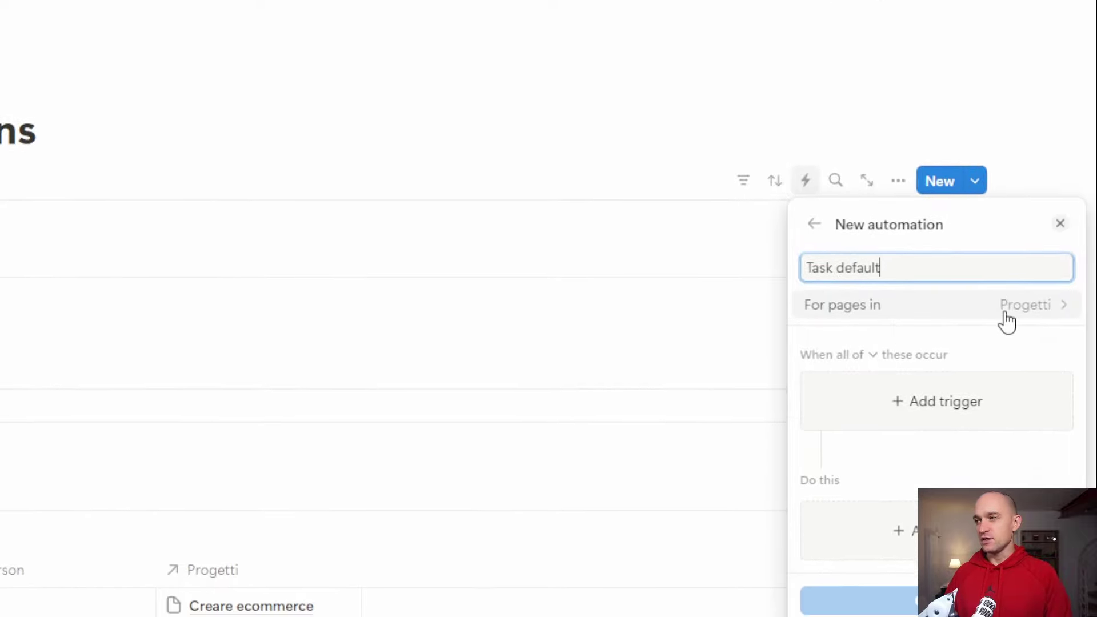
{"action": "left_click", "coordinate": [914, 350]}
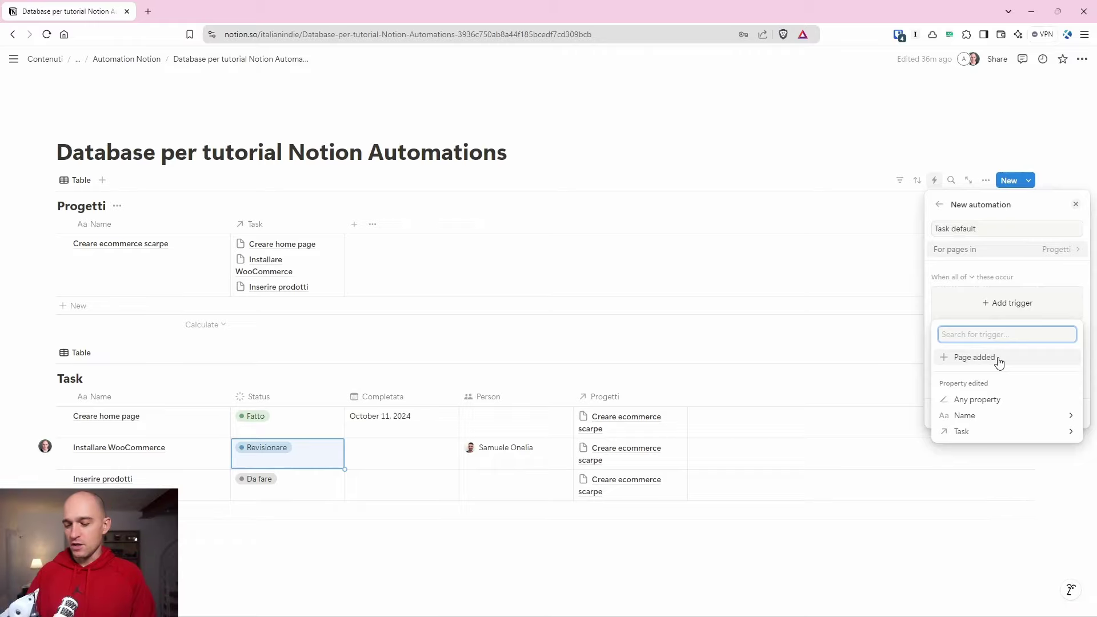
{"action": "left_click", "coordinate": [997, 359]}
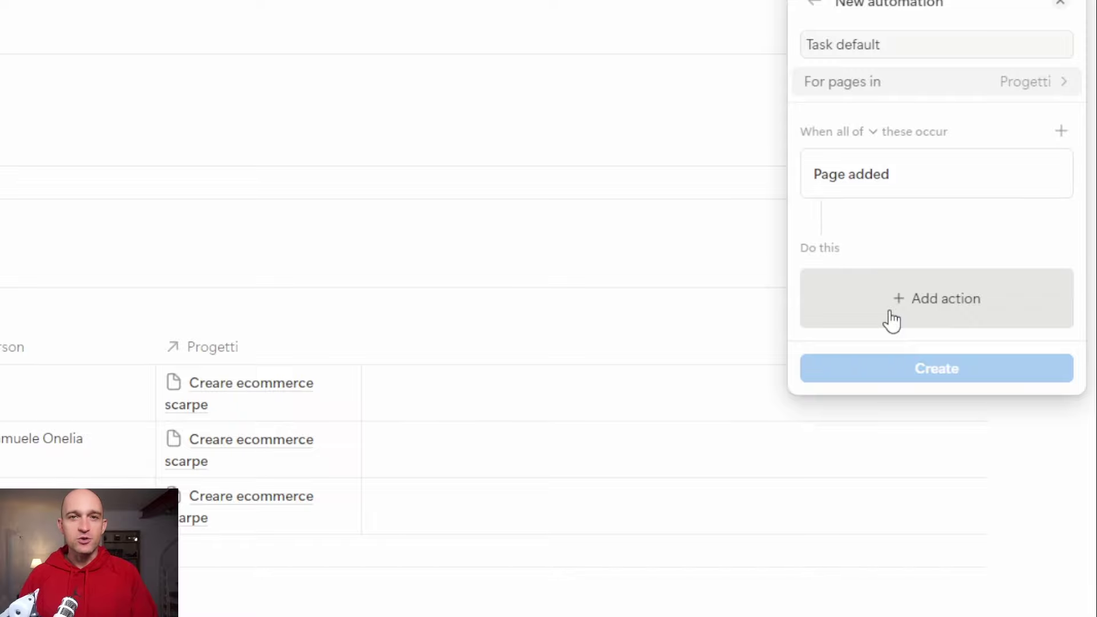
Step: Add an action that adds a page to the Task database with the name Acquistare dominio
{"action": "left_click", "coordinate": [891, 321]}
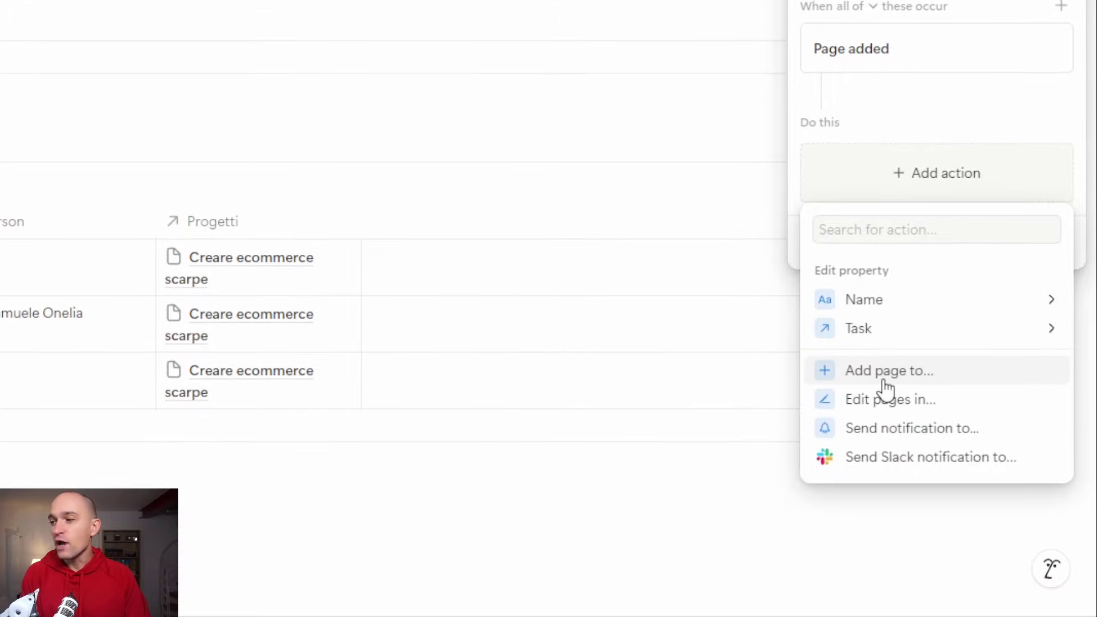
{"action": "left_click", "coordinate": [883, 378]}
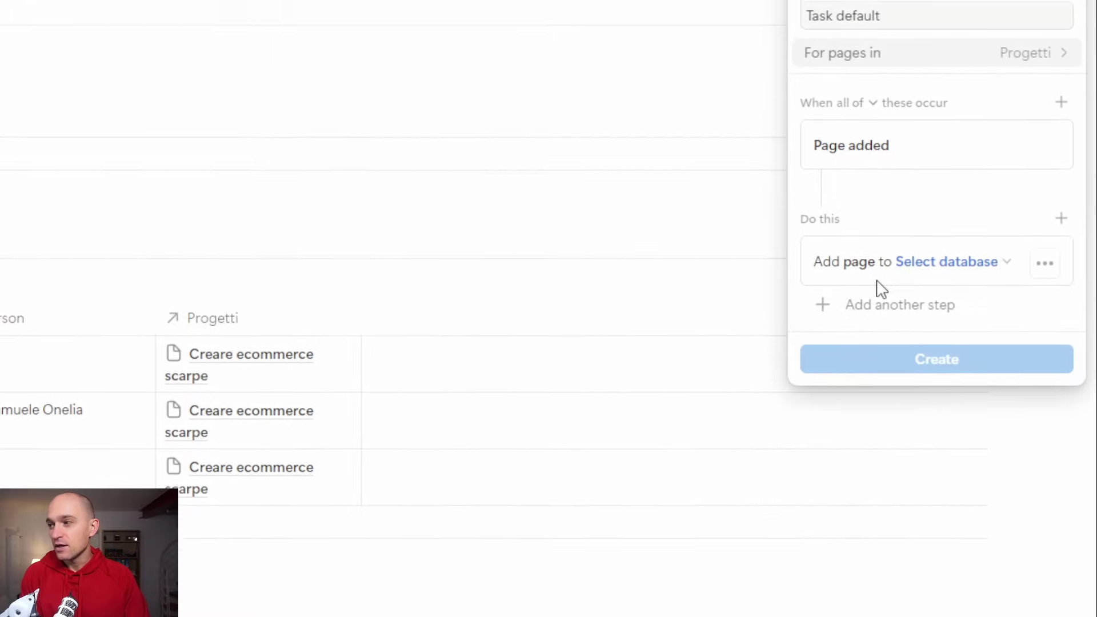
{"action": "left_click", "coordinate": [928, 309]}
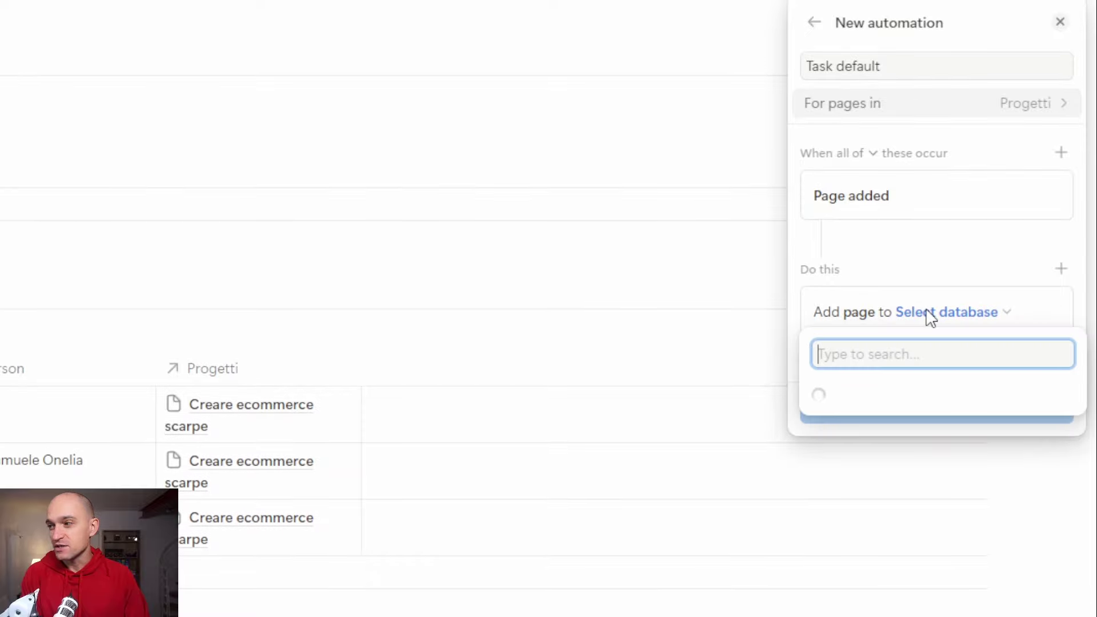
{"action": "left_click", "coordinate": [876, 486]}
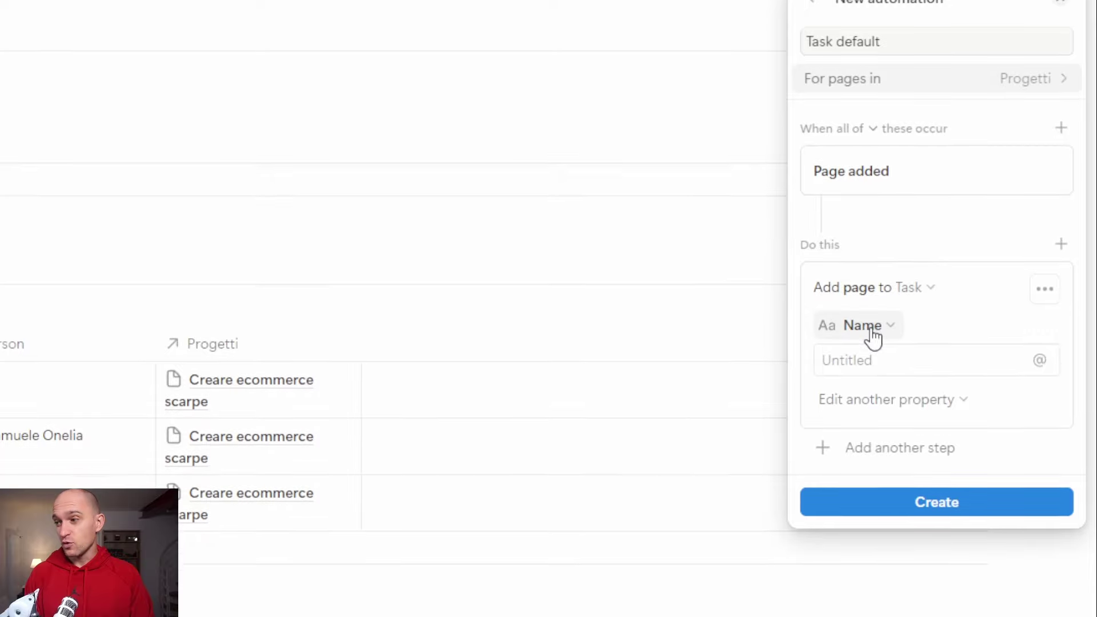
{"action": "left_click", "coordinate": [865, 352]}
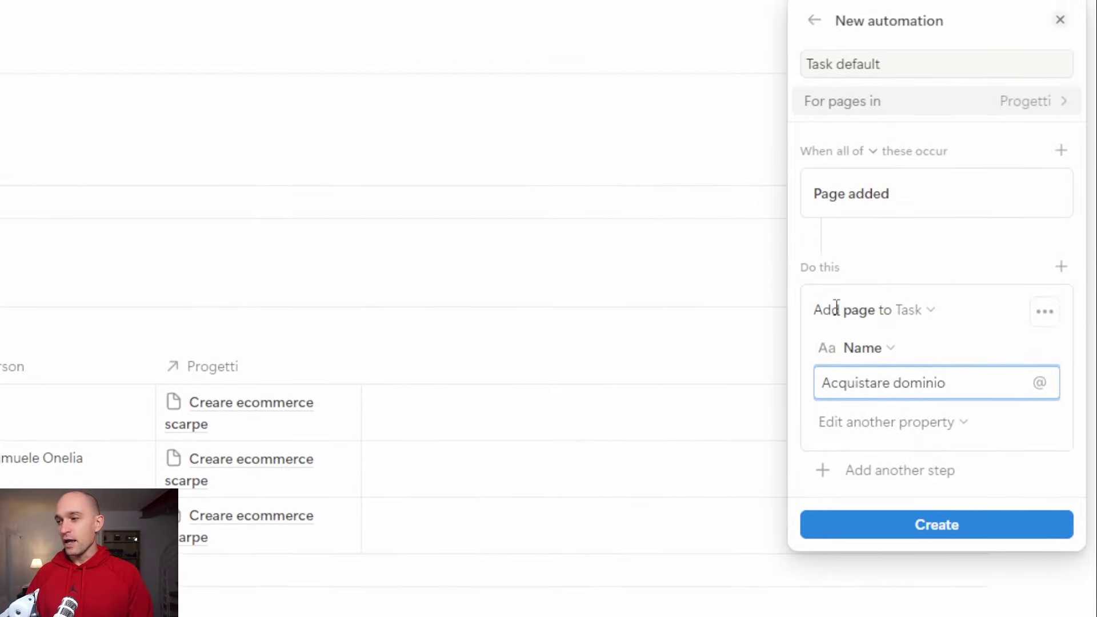
Step: Set the new task page's Progetti relation to Page that triggered automation
{"action": "left_click", "coordinate": [857, 390]}
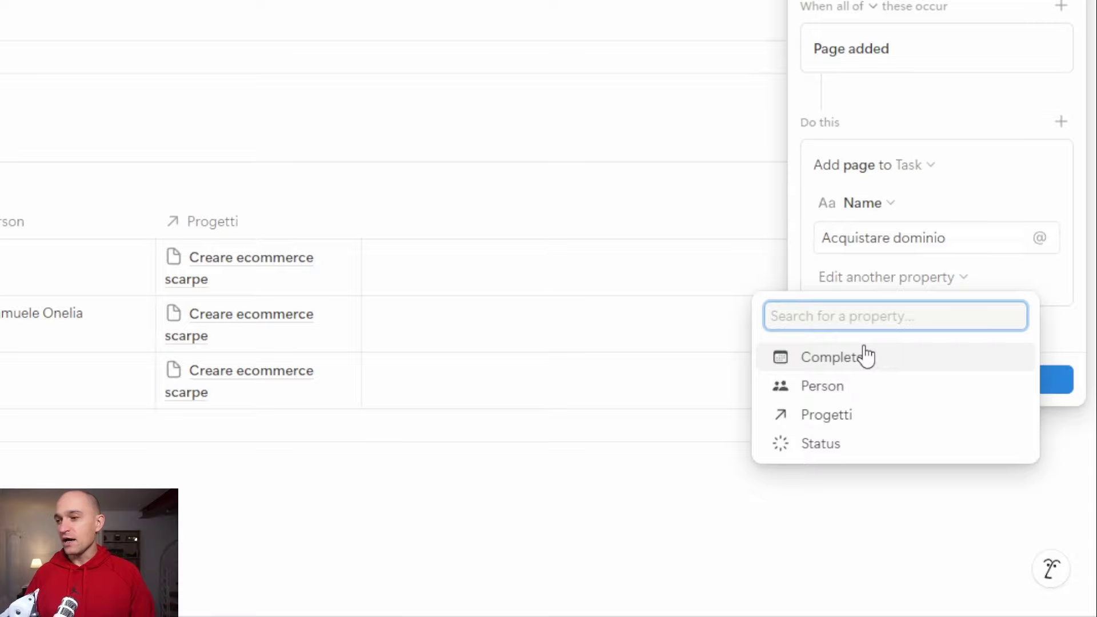
{"action": "left_click", "coordinate": [860, 422]}
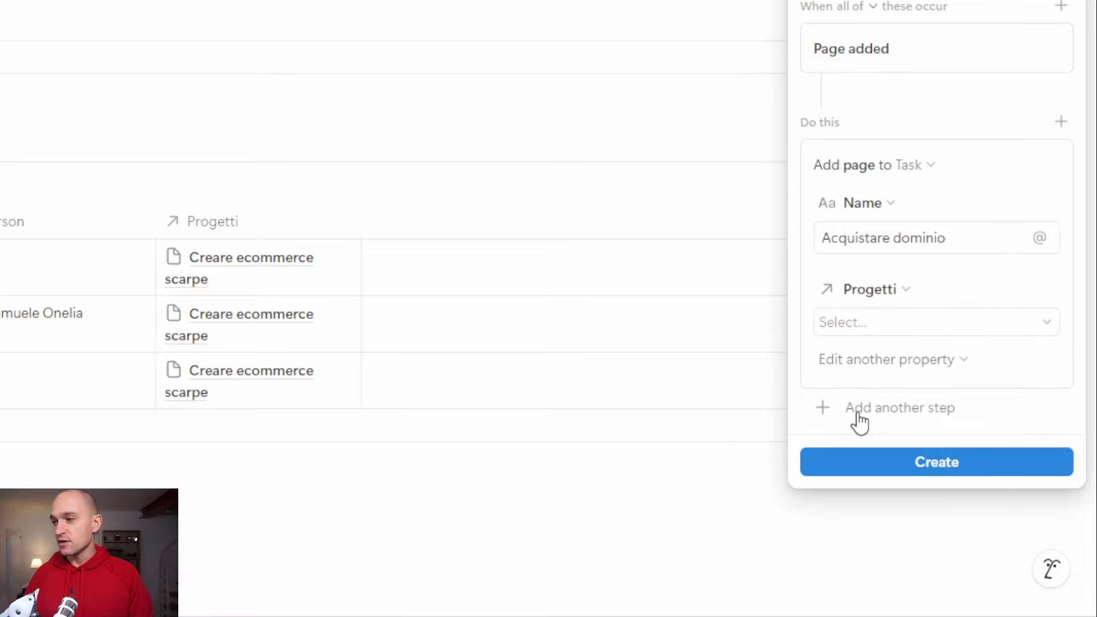
{"action": "left_click", "coordinate": [864, 330]}
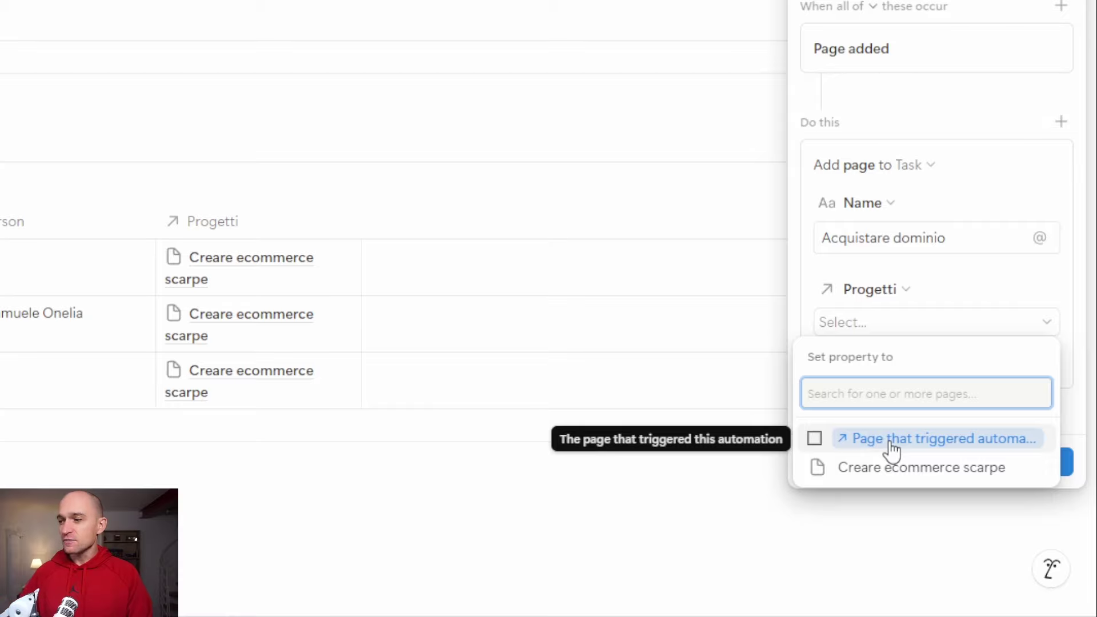
{"action": "left_click", "coordinate": [891, 440]}
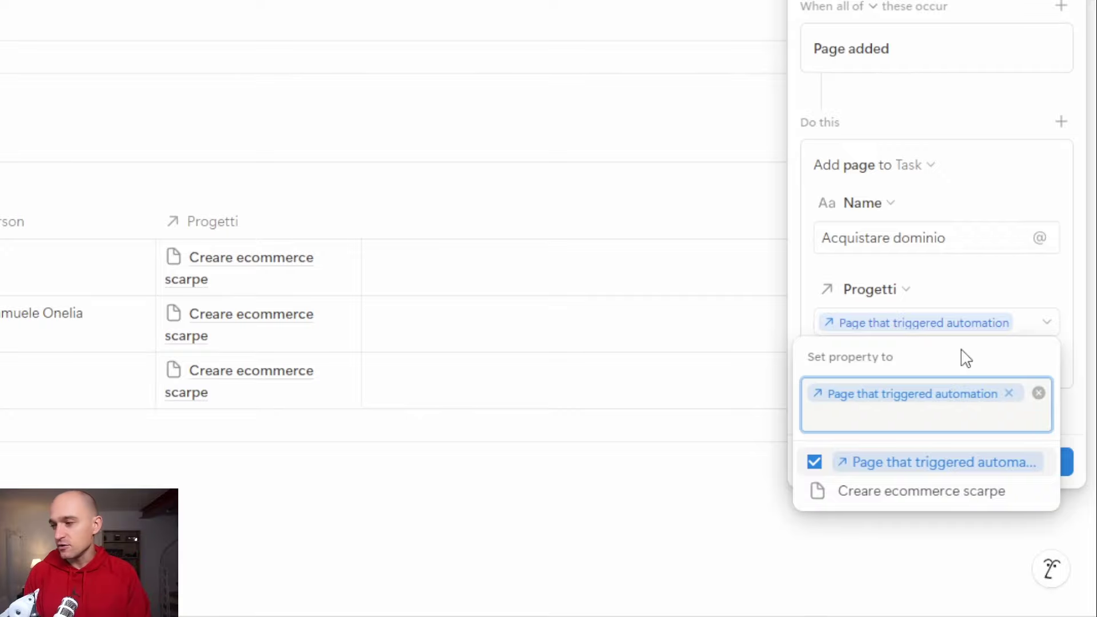
{"action": "left_click", "coordinate": [923, 310]}
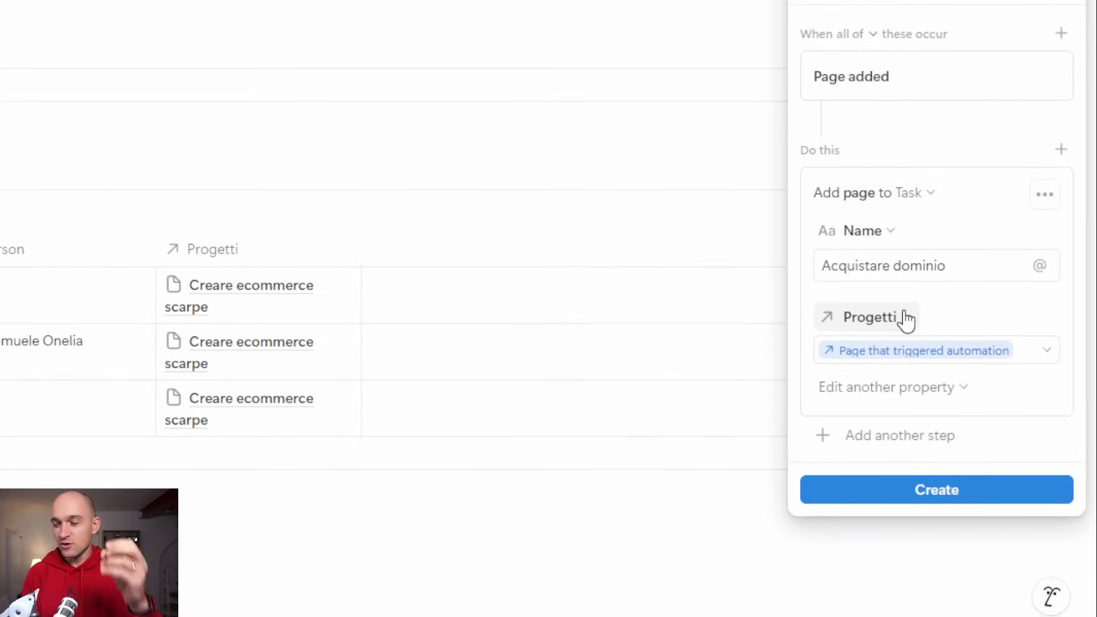
Step: Add the Status property to the Acquistare dominio page action and set it to Da fare
{"action": "scroll", "coordinate": [904, 313], "scroll_direction": "down", "scroll_amount": 1}
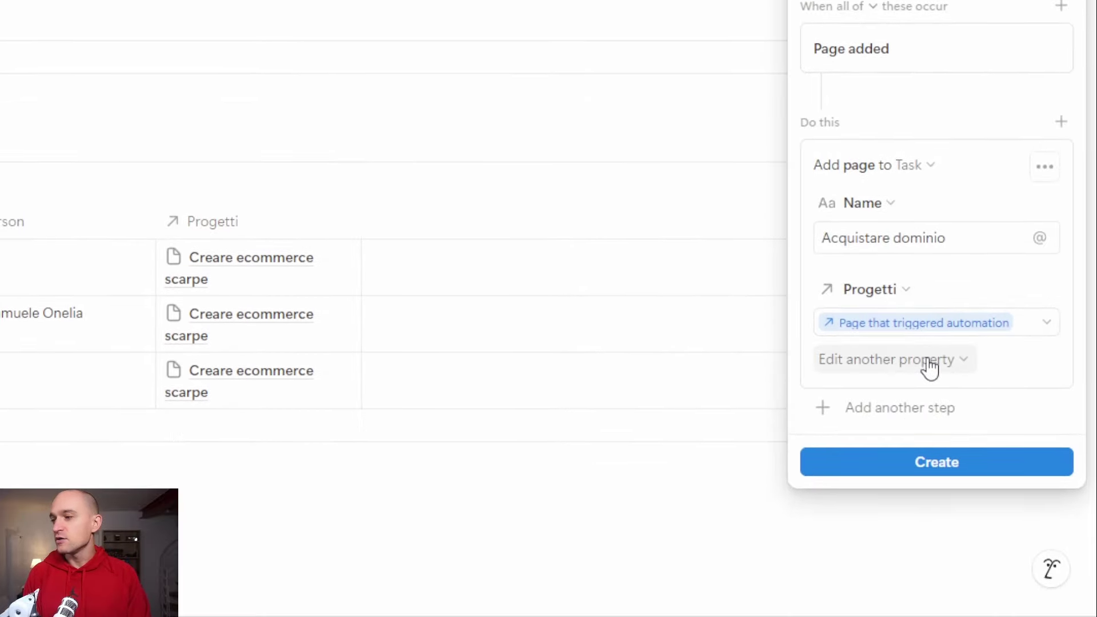
{"action": "left_click", "coordinate": [928, 362]}
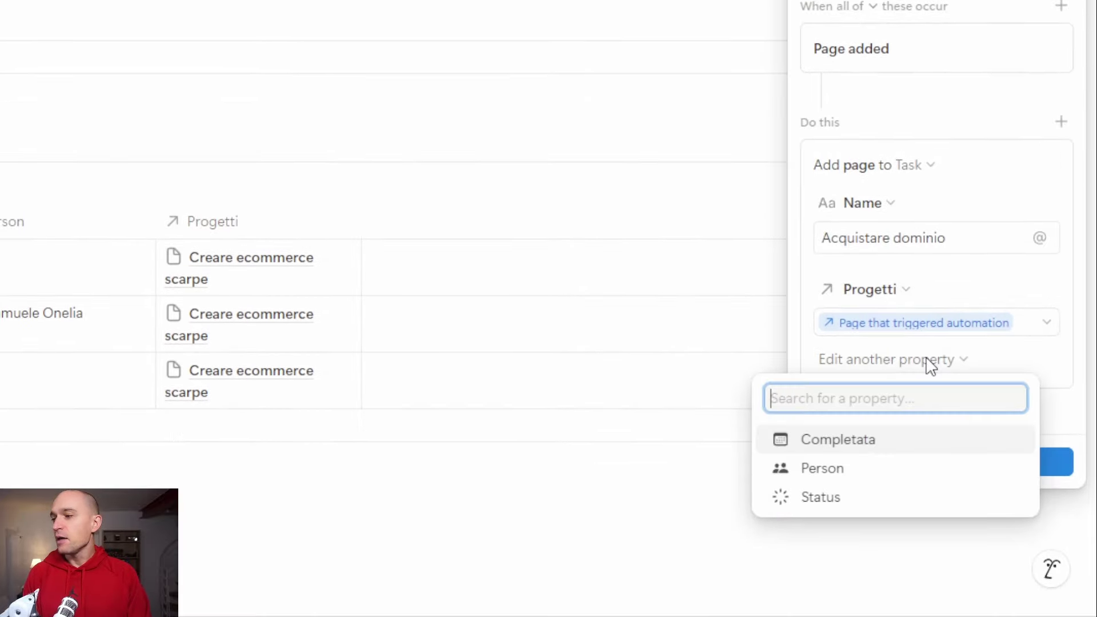
{"action": "left_click", "coordinate": [835, 495]}
{"action": "left_click", "coordinate": [879, 407]}
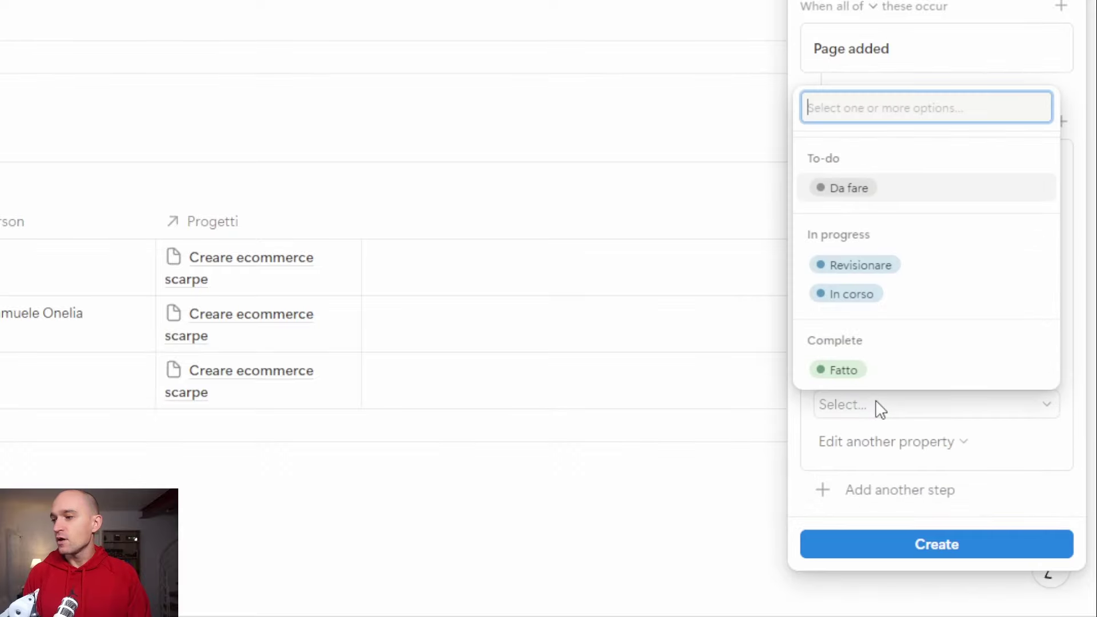
{"action": "left_click", "coordinate": [875, 281]}
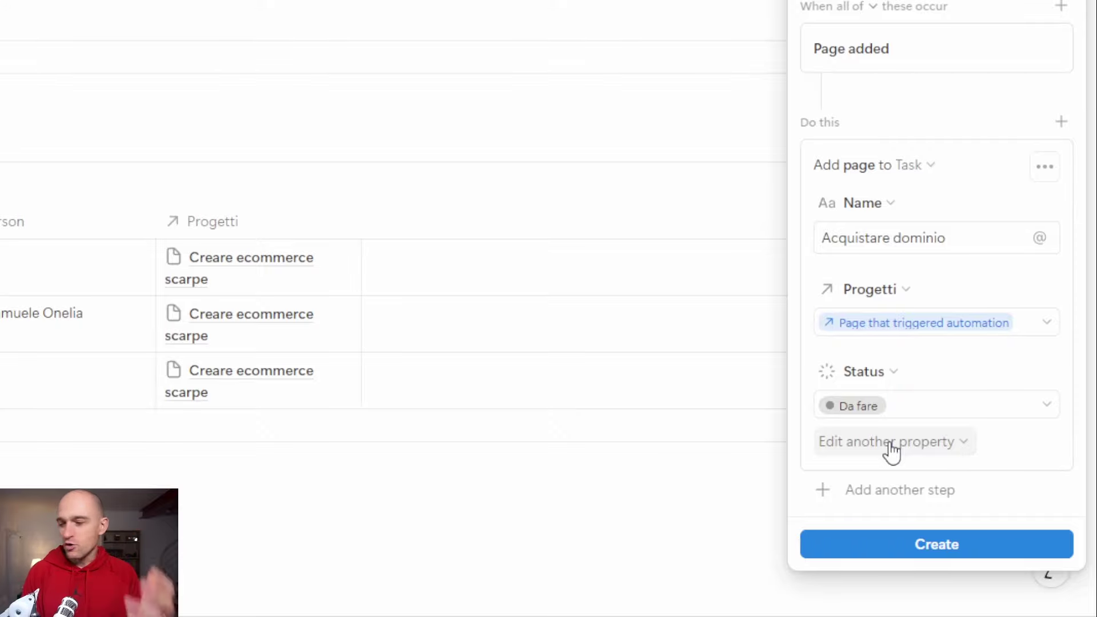
{"action": "left_click", "coordinate": [897, 503]}
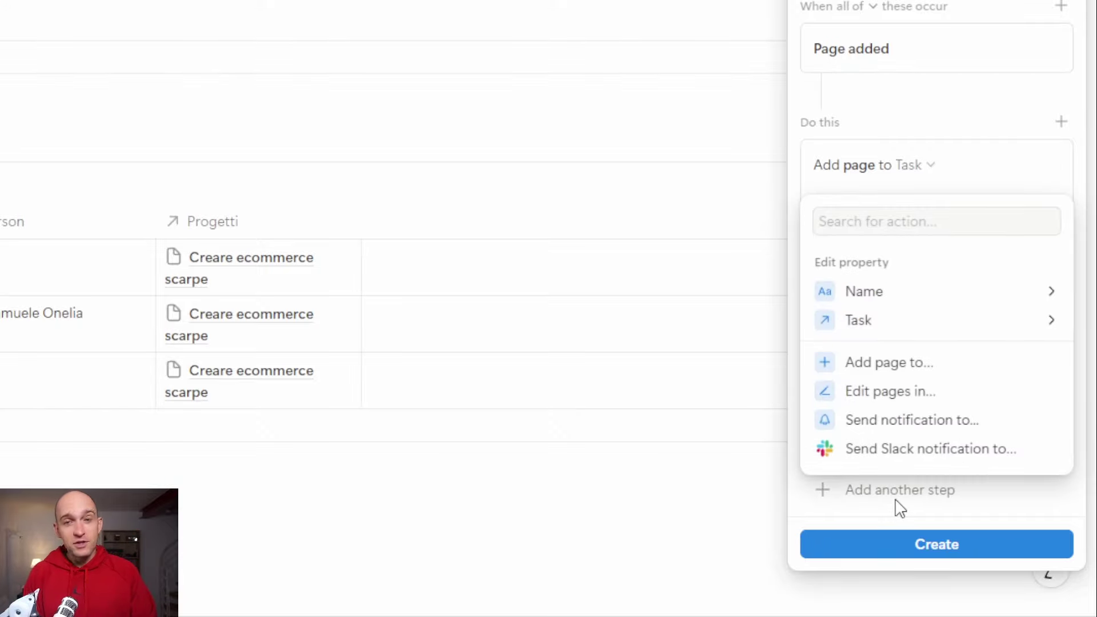
{"action": "scroll", "coordinate": [902, 263], "scroll_direction": "up", "scroll_amount": 3}
{"action": "left_click", "coordinate": [899, 314]}
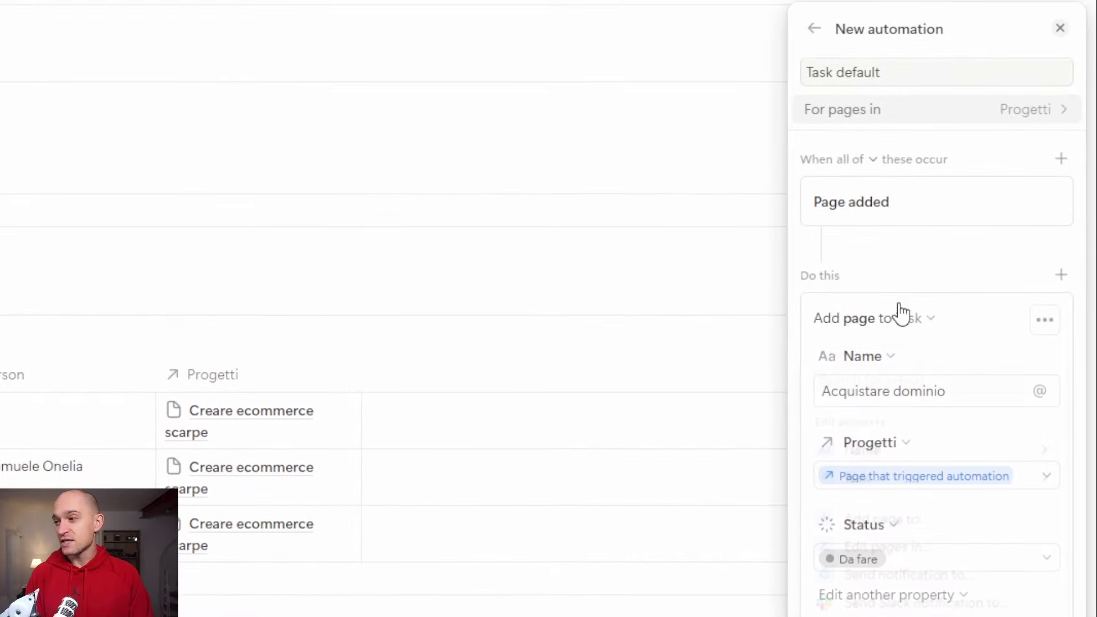
Step: Duplicate the Acquistare dominio page action twice below it, naming the copies' task pages Installare Wordpress and Installare plugin
{"action": "left_click", "coordinate": [1044, 316]}
{"action": "scroll", "coordinate": [960, 315], "scroll_direction": "down", "scroll_amount": 1}
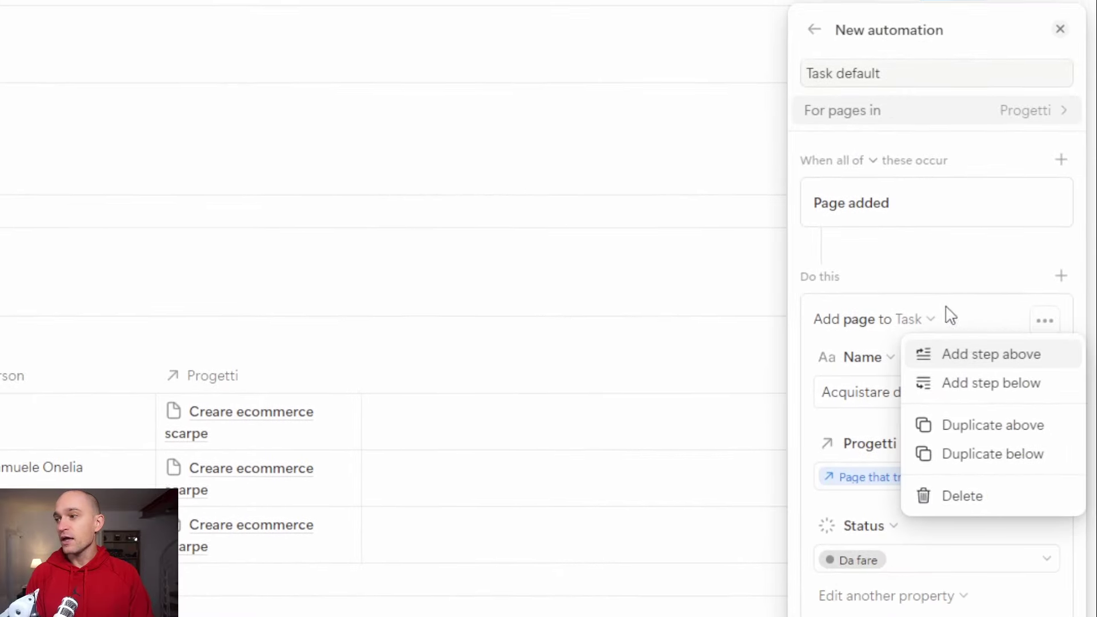
{"action": "scroll", "coordinate": [960, 335], "scroll_direction": "down", "scroll_amount": 5}
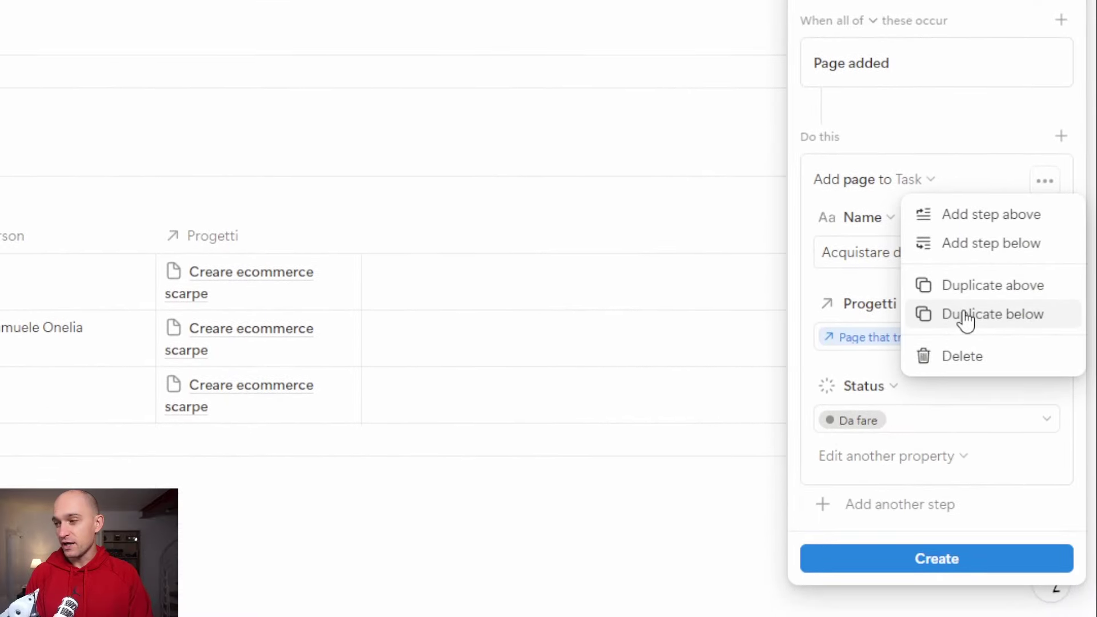
{"action": "left_click", "coordinate": [968, 318]}
{"action": "scroll", "coordinate": [882, 331], "scroll_direction": "down", "scroll_amount": 5}
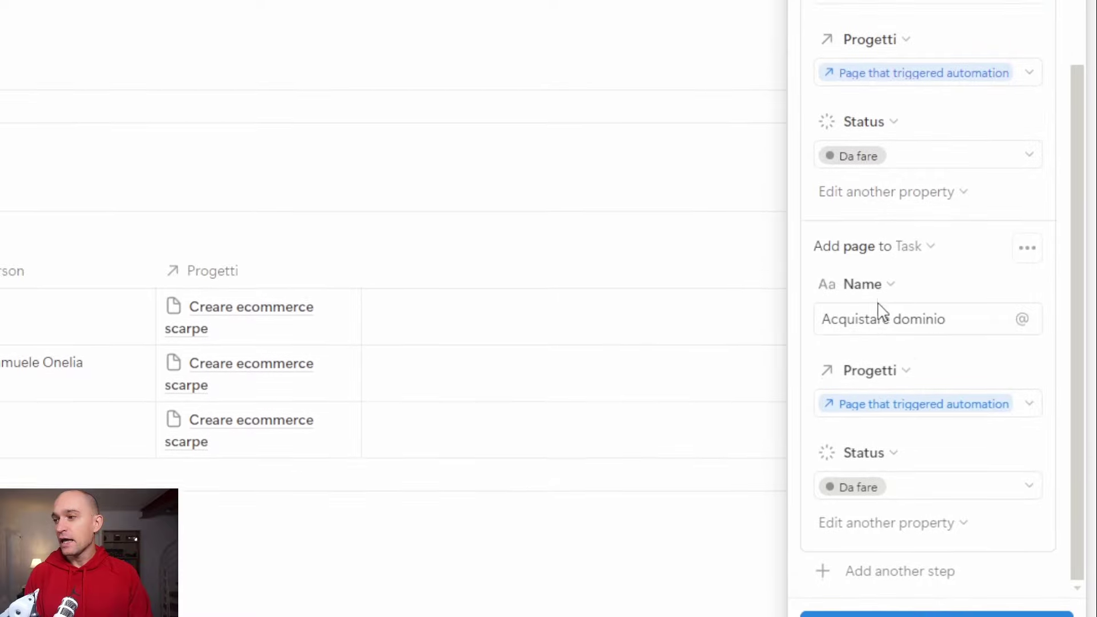
{"action": "scroll", "coordinate": [920, 332], "scroll_direction": "up", "scroll_amount": 1}
{"action": "triple_click", "coordinate": [917, 305]}
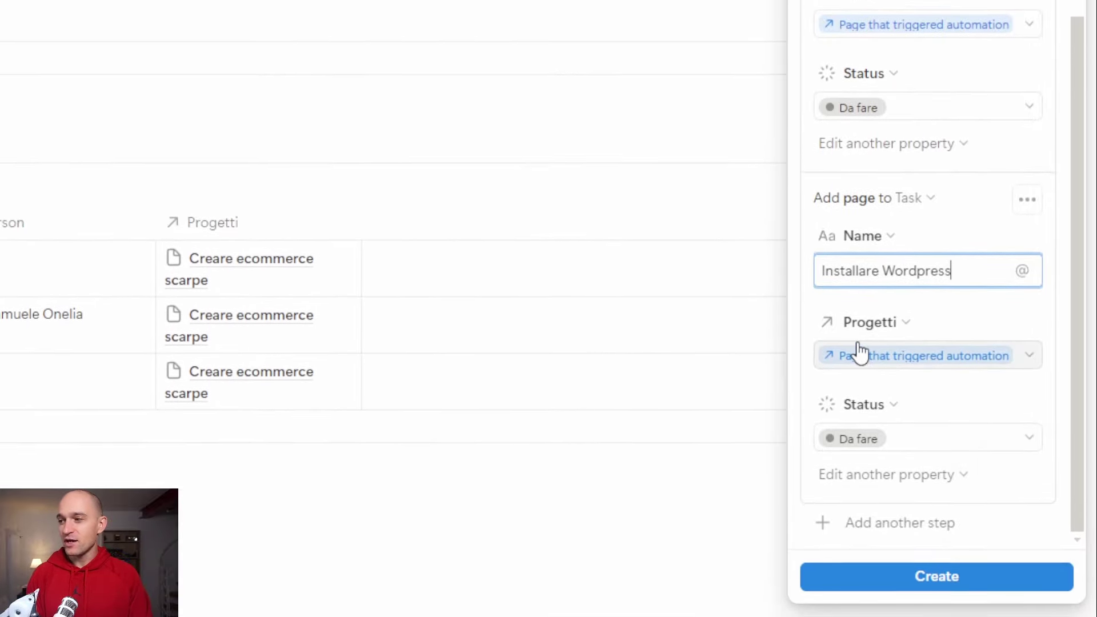
{"action": "left_click", "coordinate": [1038, 299]}
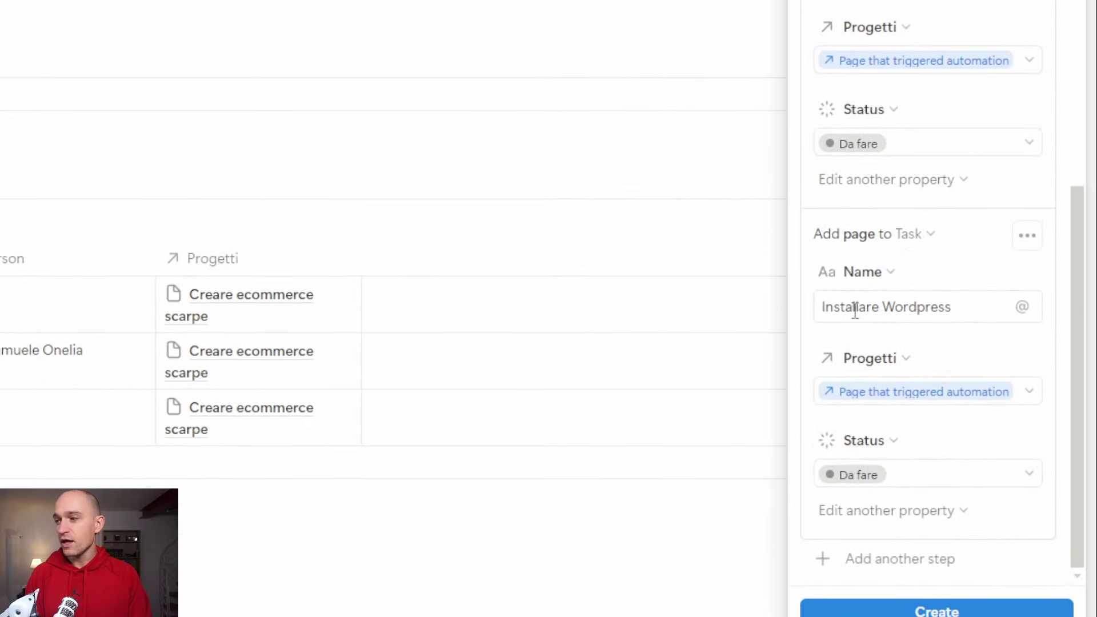
{"action": "double_click", "coordinate": [908, 309]}
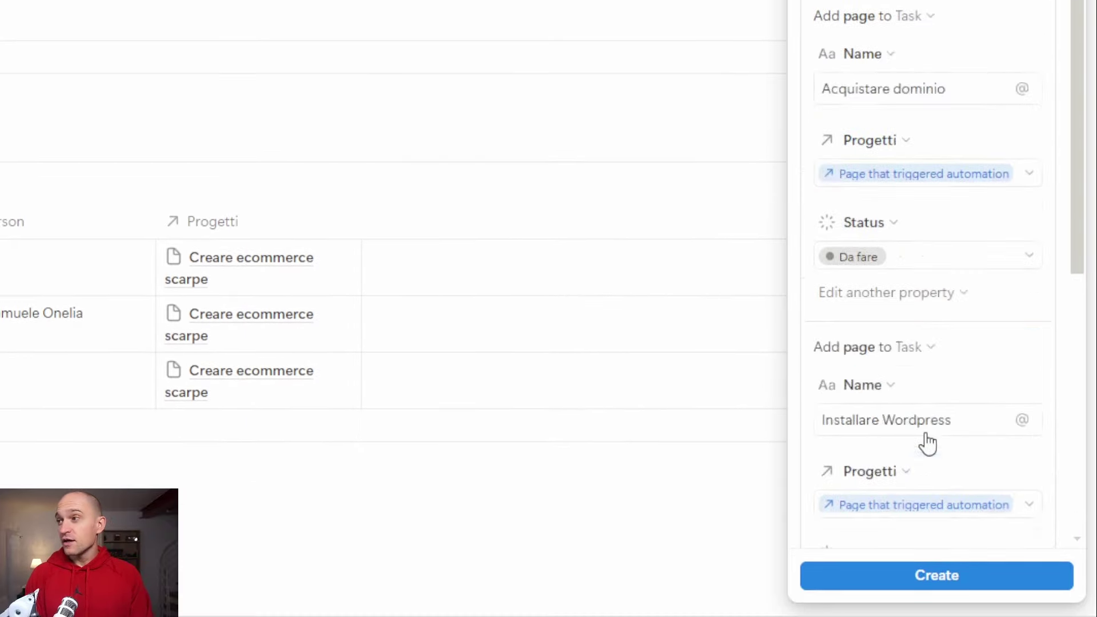
Step: Create the Task default automation and close the list of automations
{"action": "scroll", "coordinate": [863, 304], "scroll_direction": "up", "scroll_amount": 2}
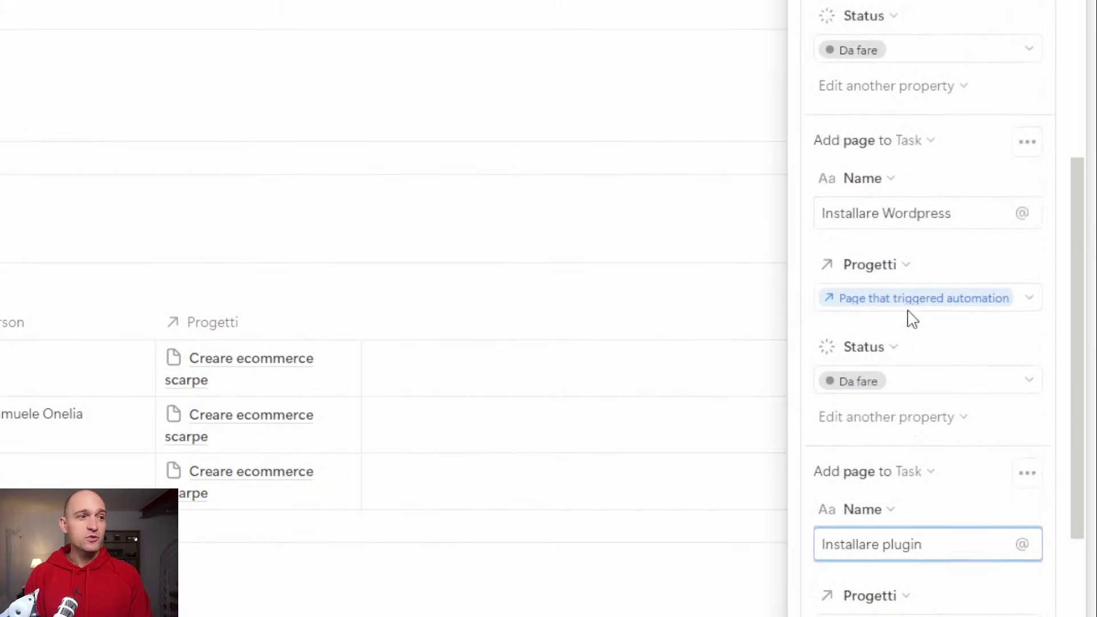
{"action": "scroll", "coordinate": [909, 317], "scroll_direction": "down", "scroll_amount": 3}
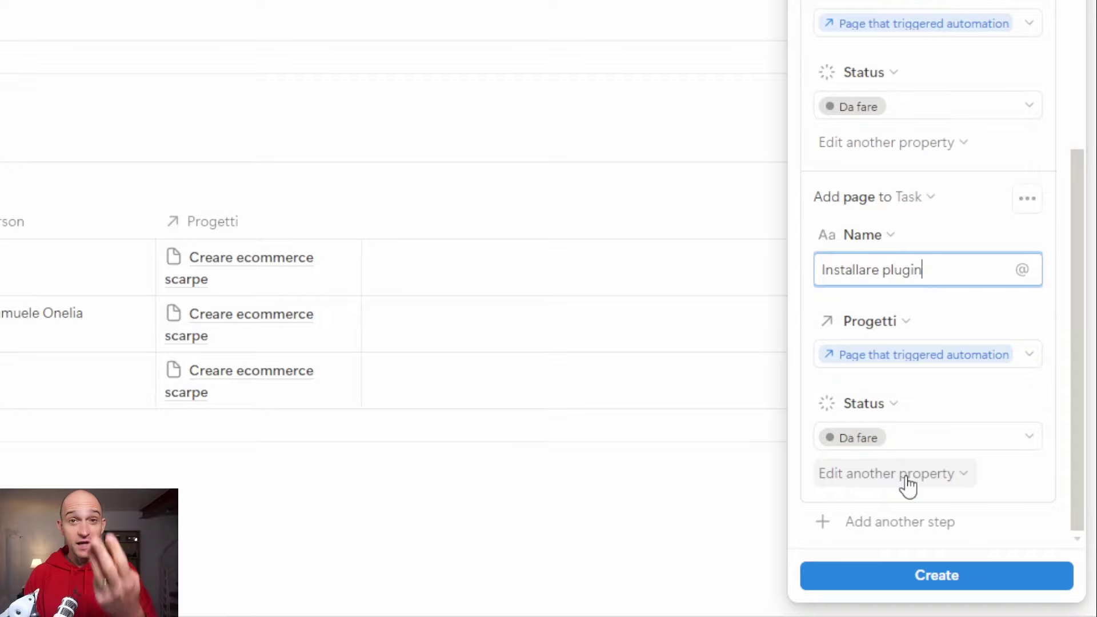
{"action": "left_click", "coordinate": [930, 574]}
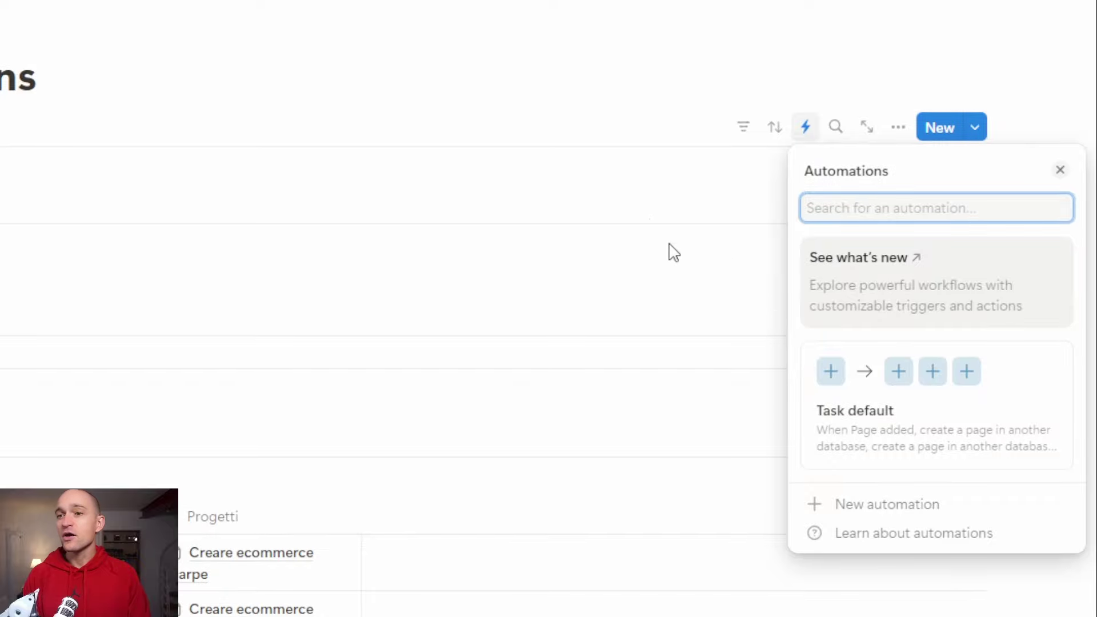
{"action": "left_click", "coordinate": [634, 209]}
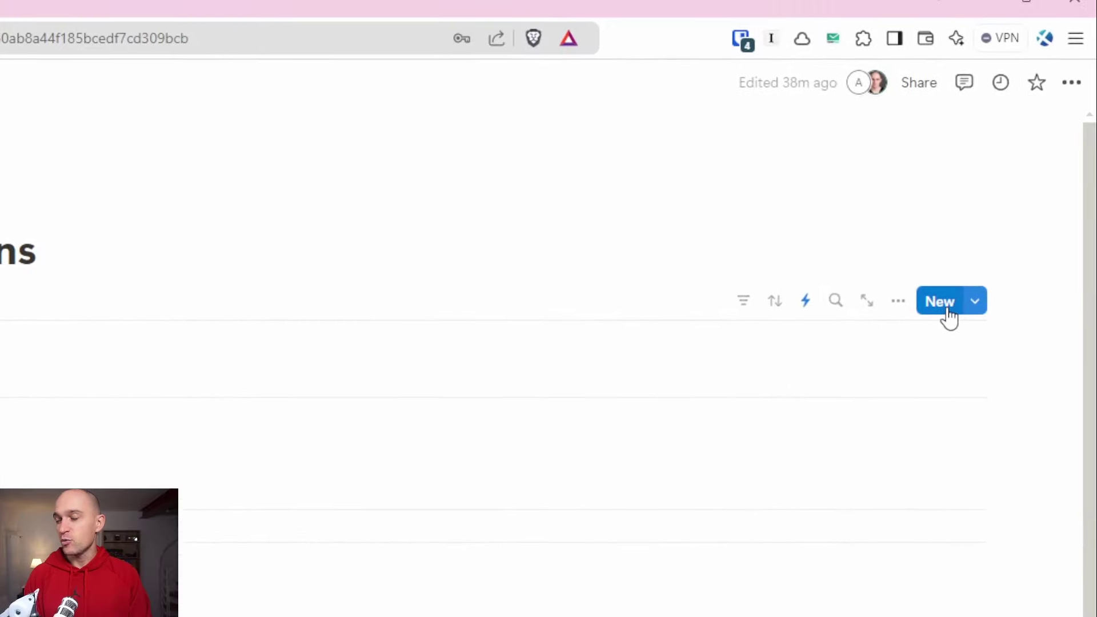
Step: Add a new page named Sito web x to the Progetti database, close it and check its linked tasks in both tables
{"action": "left_click", "coordinate": [947, 309]}
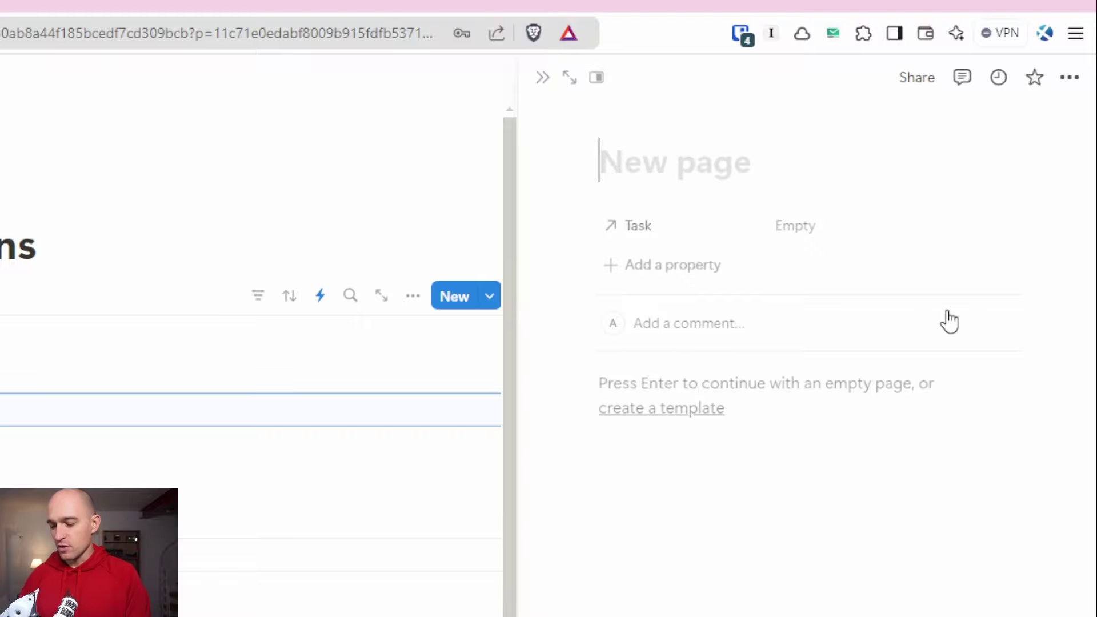
{"action": "type", "text": "Sito web x"}
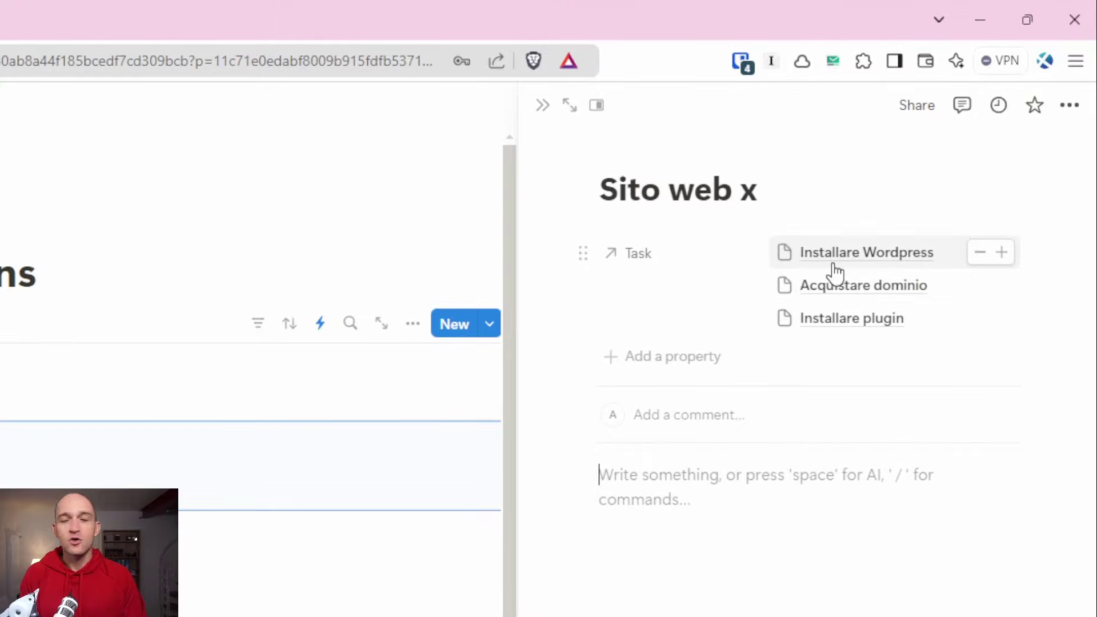
{"action": "left_click", "coordinate": [544, 108]}
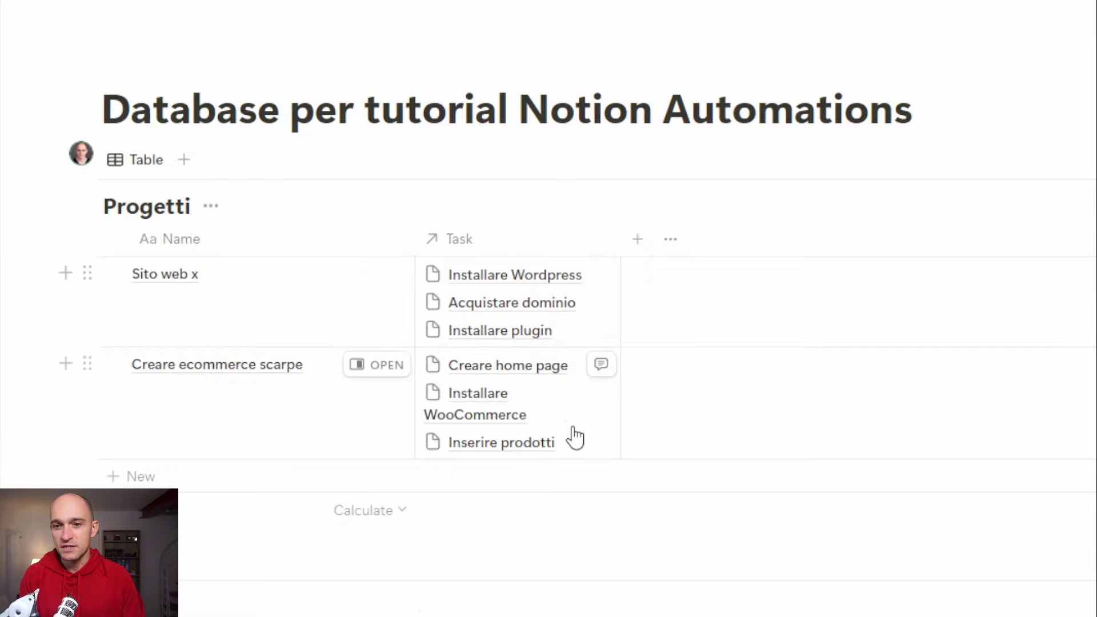
{"action": "scroll", "coordinate": [541, 322], "scroll_direction": "down", "scroll_amount": 5}
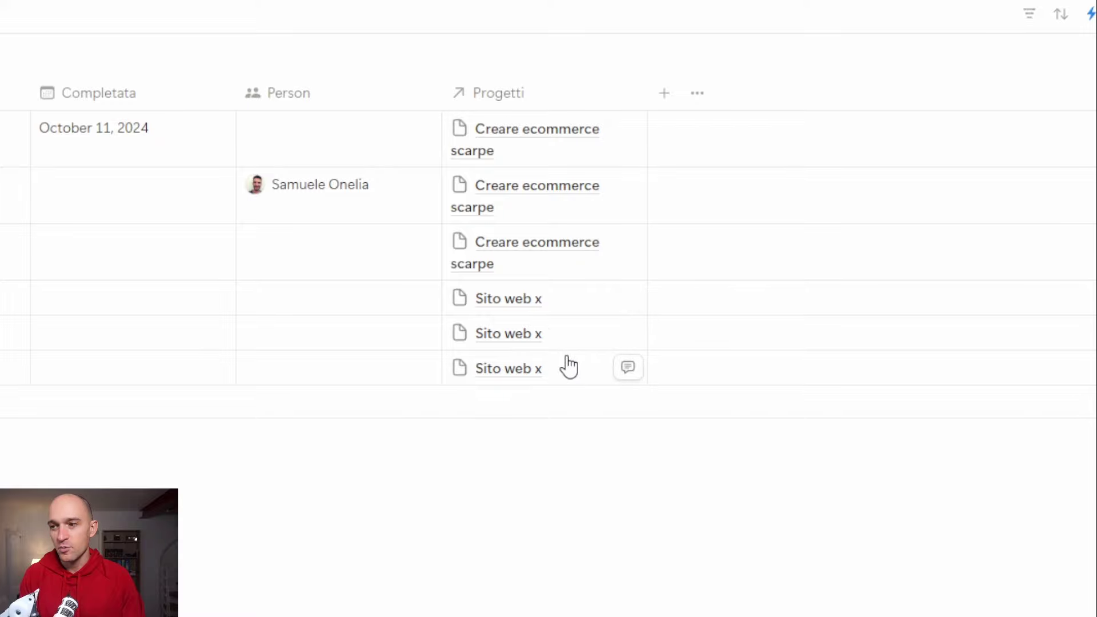
{"action": "scroll", "coordinate": [559, 382], "scroll_direction": "up", "scroll_amount": 5}
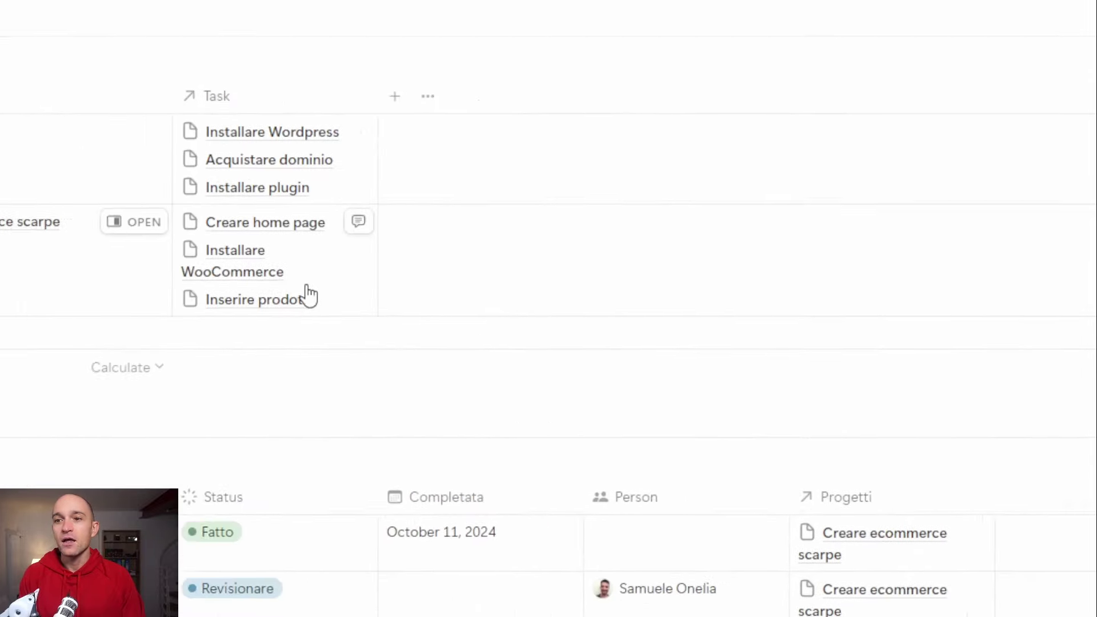